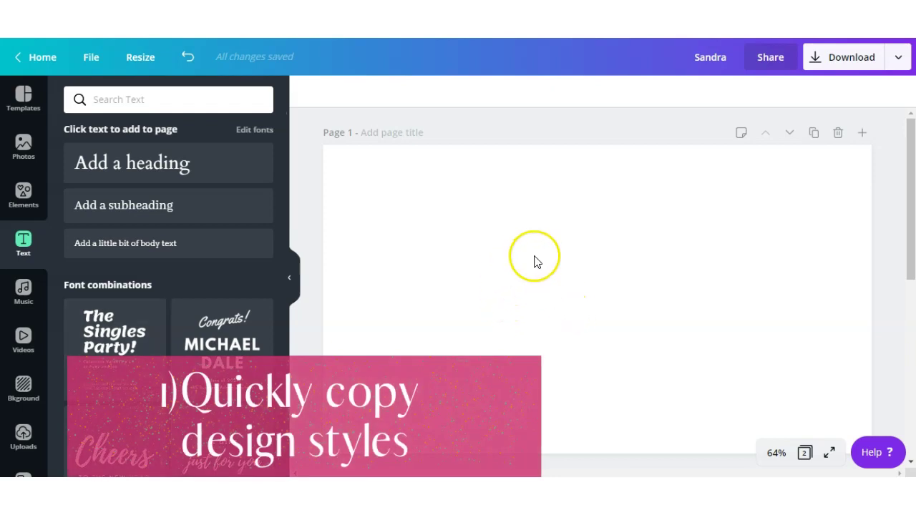
# - Place the 'TIS THE SEASON TO BE JOLLY' design on page 1, deselect it, and hide the text panel
pyautogui.scroll(-3, 221, 327)
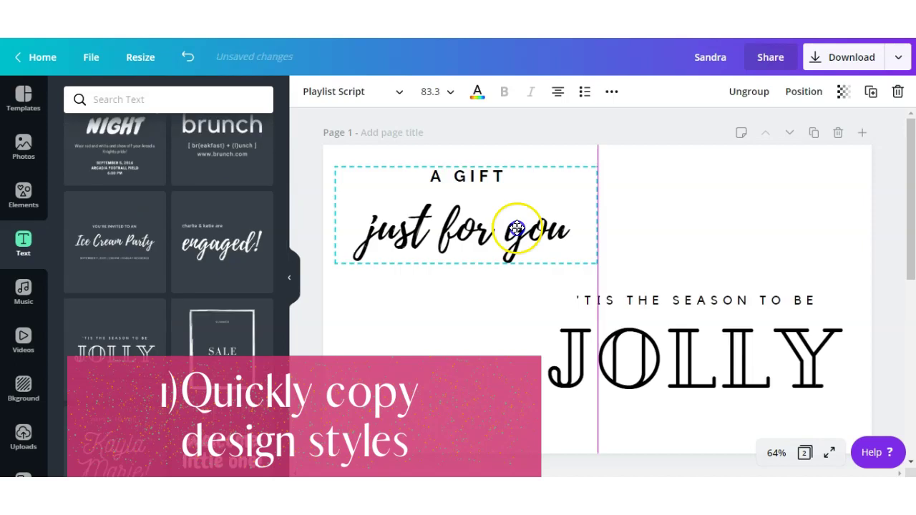
pyautogui.moveTo(597, 263); pyautogui.dragTo(629, 283)
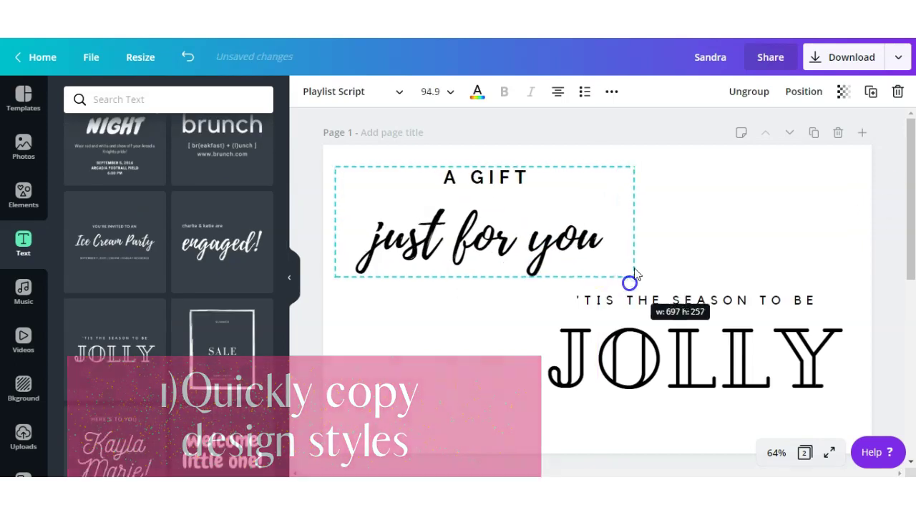
pyautogui.click(853, 209)
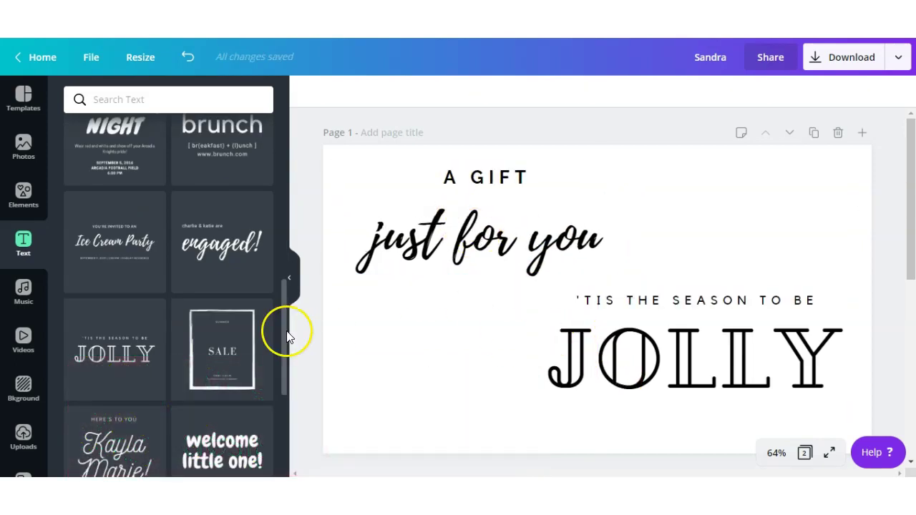
pyautogui.click(290, 283)
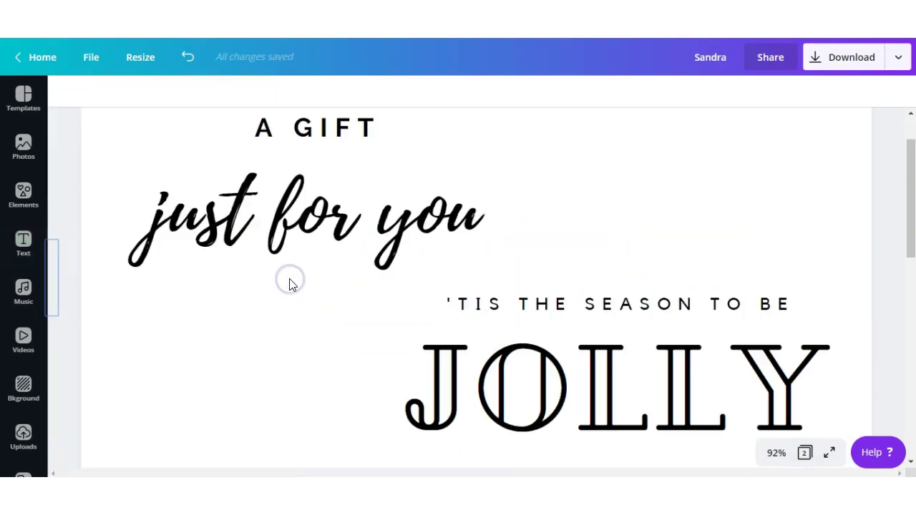
pyautogui.click(358, 185)
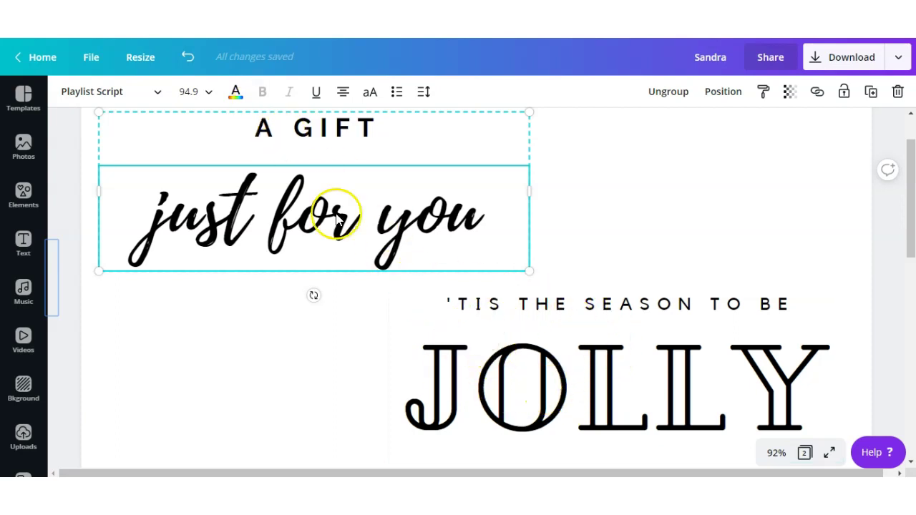
pyautogui.click(501, 387)
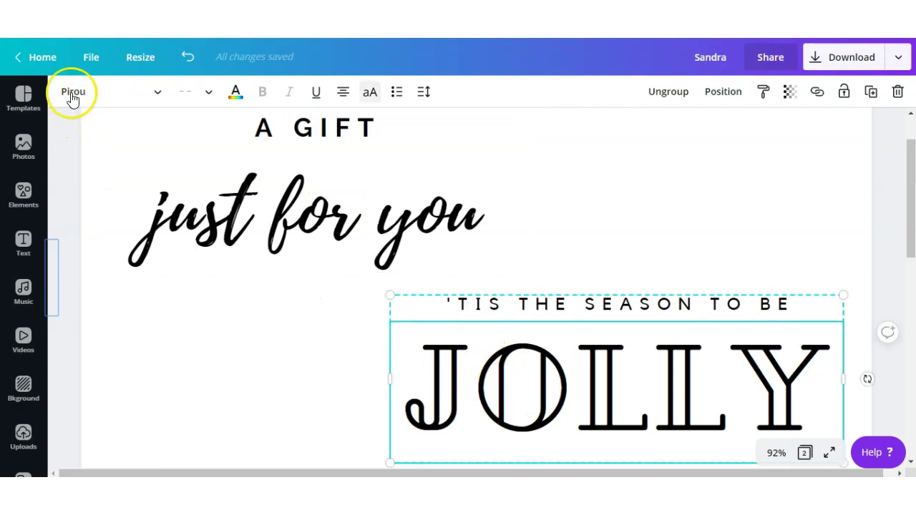
pyautogui.click(171, 206)
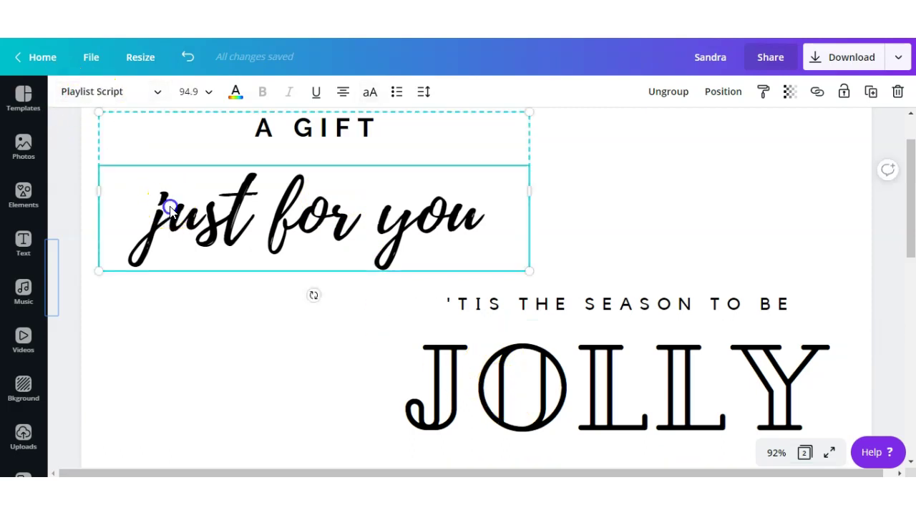
pyautogui.click(115, 110)
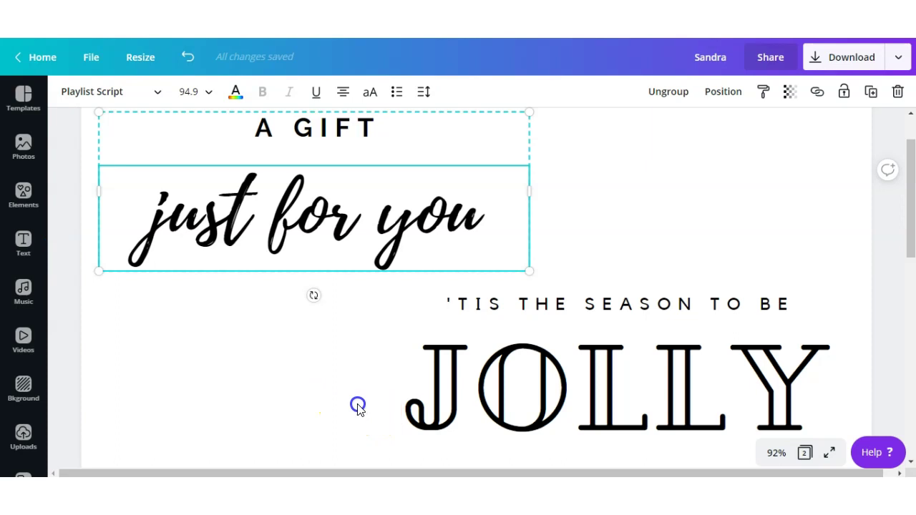
pyautogui.moveTo(362, 382); pyautogui.dragTo(847, 301)
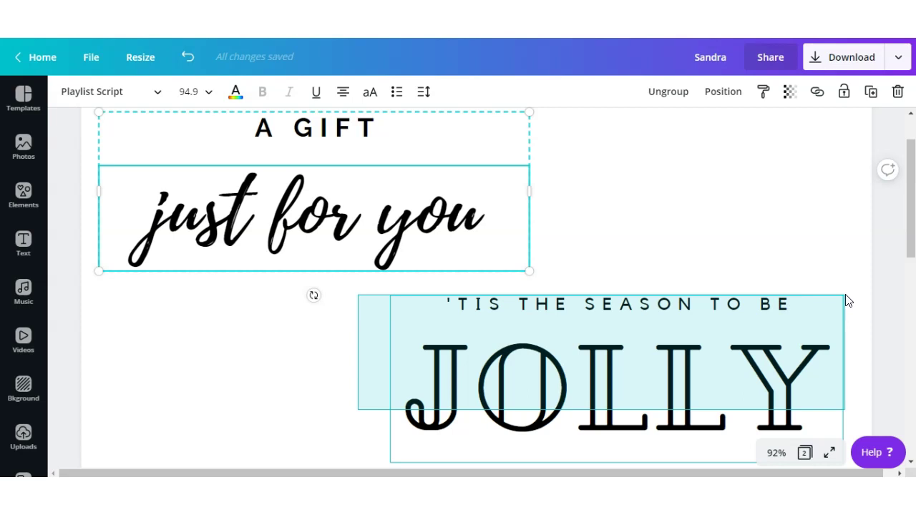
# - Copy the JOLLY group's outlined serif style onto the 'just for you' group, making it JUST FOR YOU
pyautogui.moveTo(846, 301); pyautogui.dragTo(844, 295)
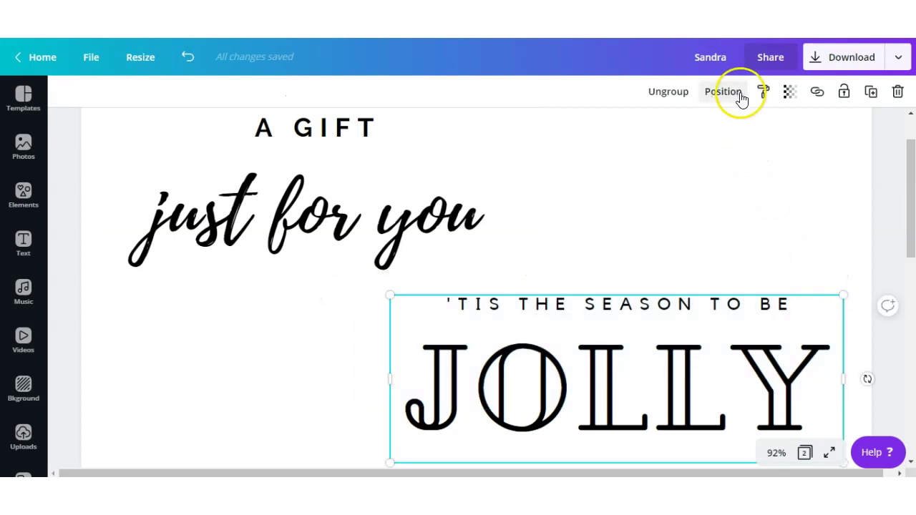
pyautogui.click(763, 94)
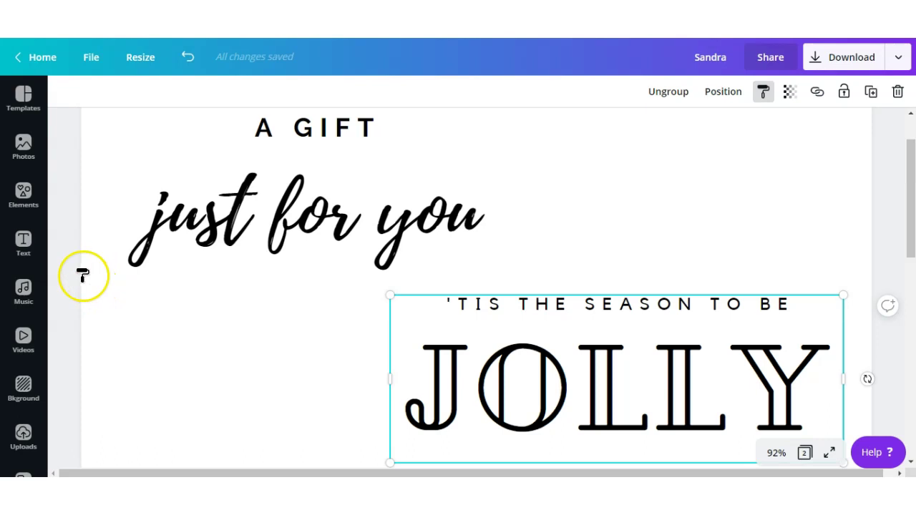
pyautogui.click(215, 219)
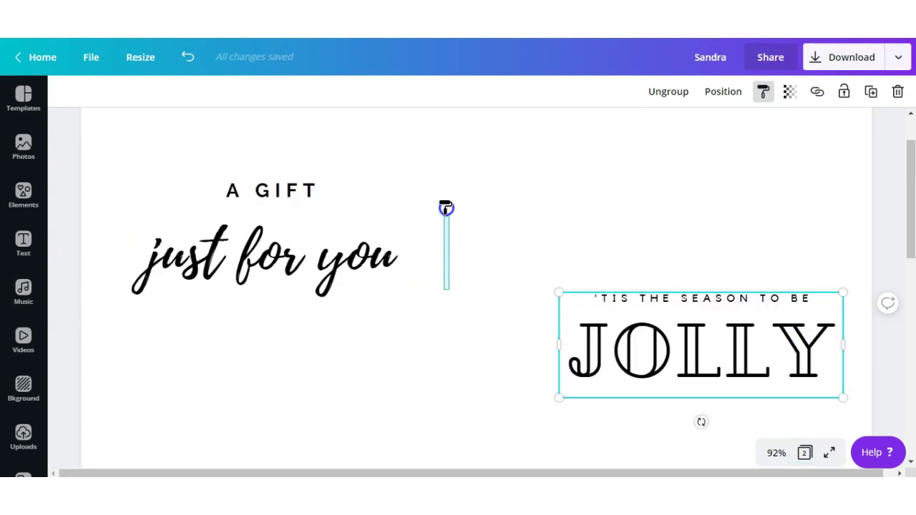
pyautogui.moveTo(445, 208); pyautogui.dragTo(107, 176)
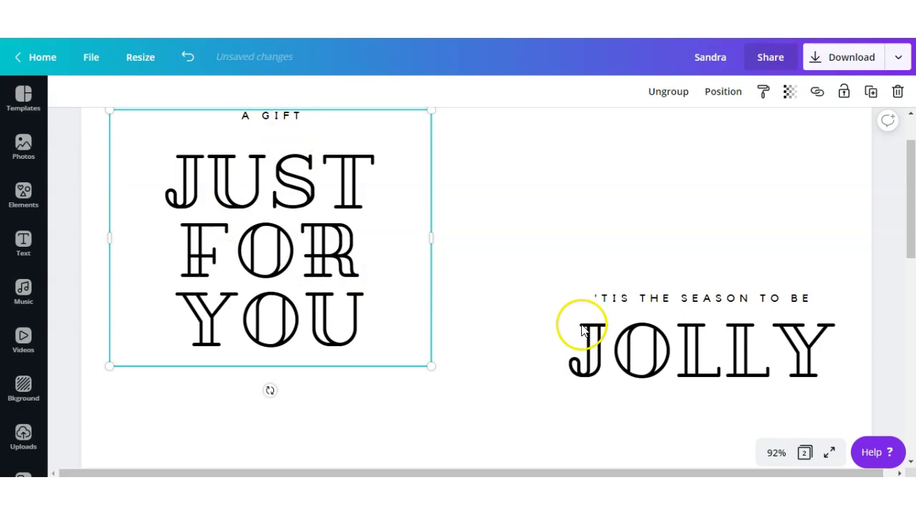
pyautogui.scroll(-1, 511, 339)
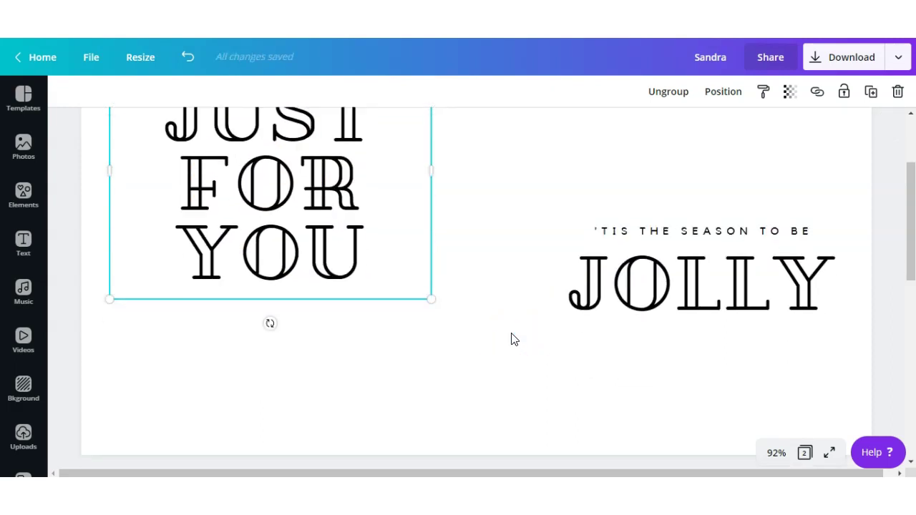
# - Copy the teal-framed SANDRA design's bold Bebas Neue style onto the cursive Sandra text
pyautogui.scroll(-6, 511, 339)
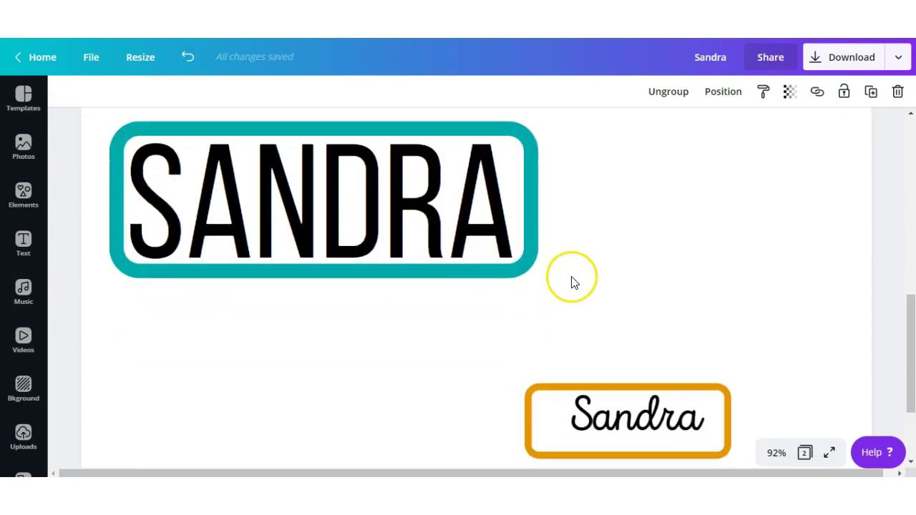
pyautogui.moveTo(550, 196); pyautogui.dragTo(127, 148)
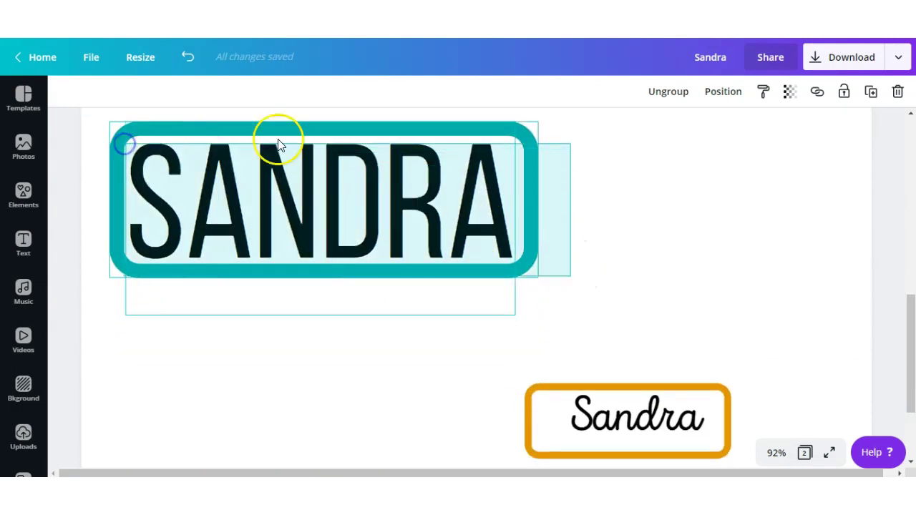
pyautogui.click(790, 91)
pyautogui.scroll(-3, 560, 348)
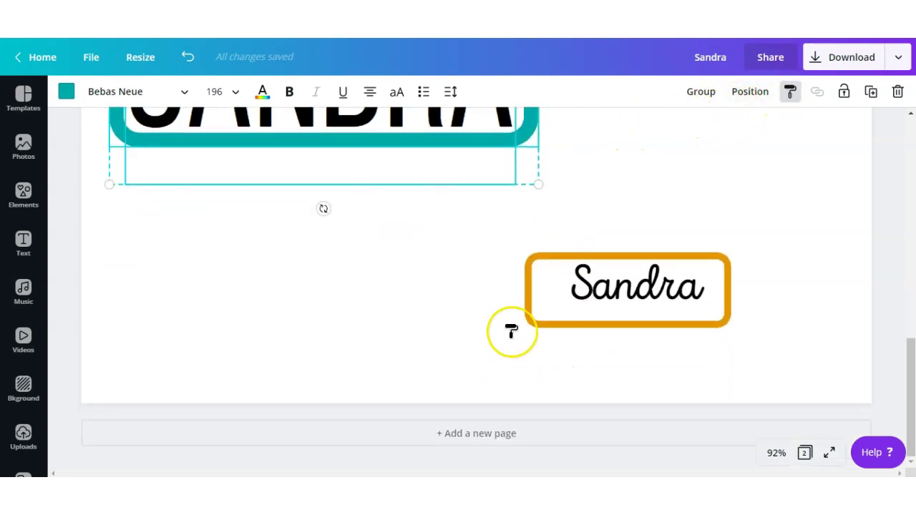
pyautogui.click(716, 286)
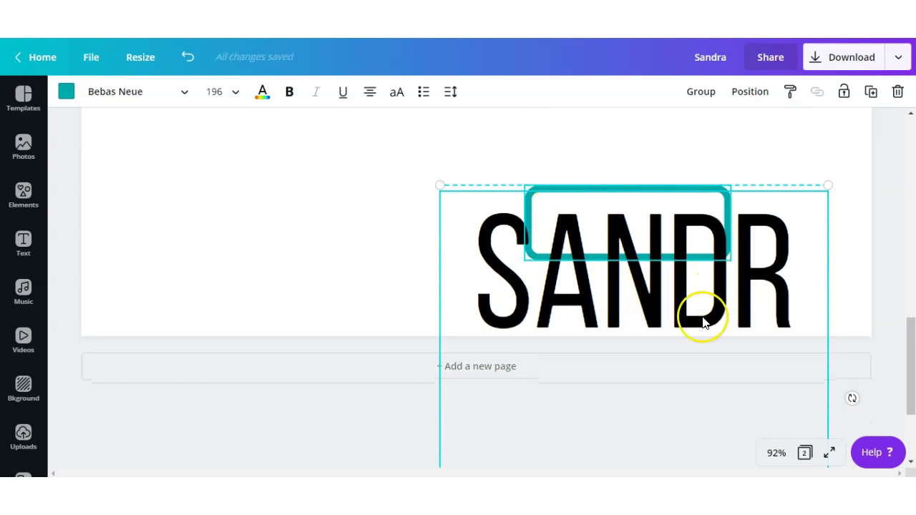
pyautogui.scroll(-1, 753, 312)
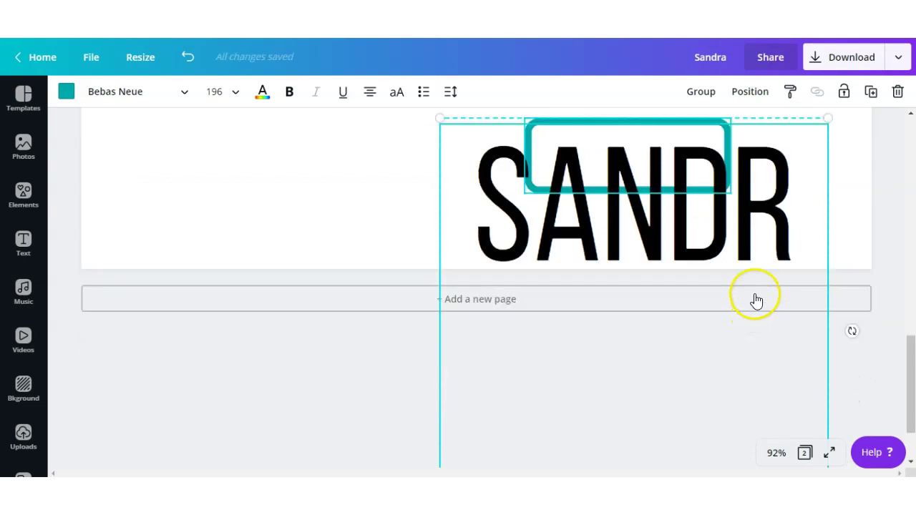
pyautogui.scroll(1, 752, 311)
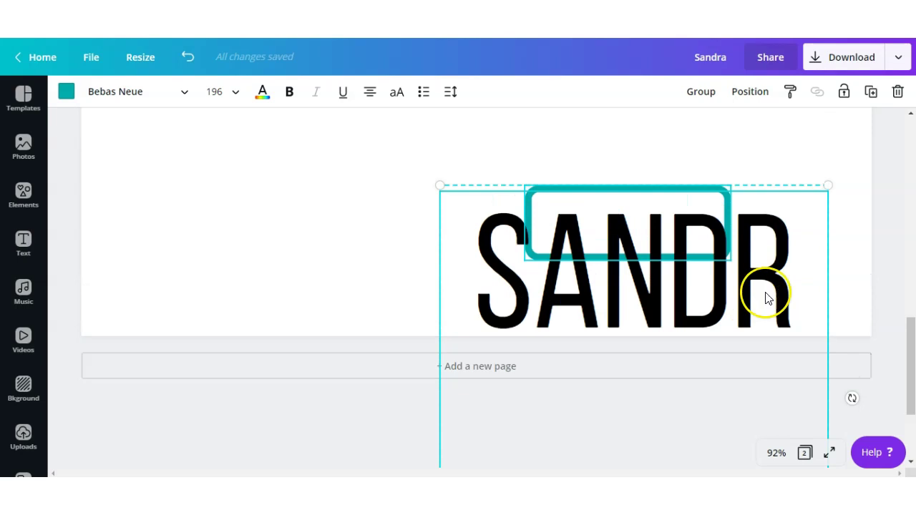
# - Move the restyled SANDRA text left and adjust the teal frame beside it
pyautogui.click(551, 150)
pyautogui.scroll(1, 550, 161)
pyautogui.scroll(-1, 541, 250)
pyautogui.click(533, 249)
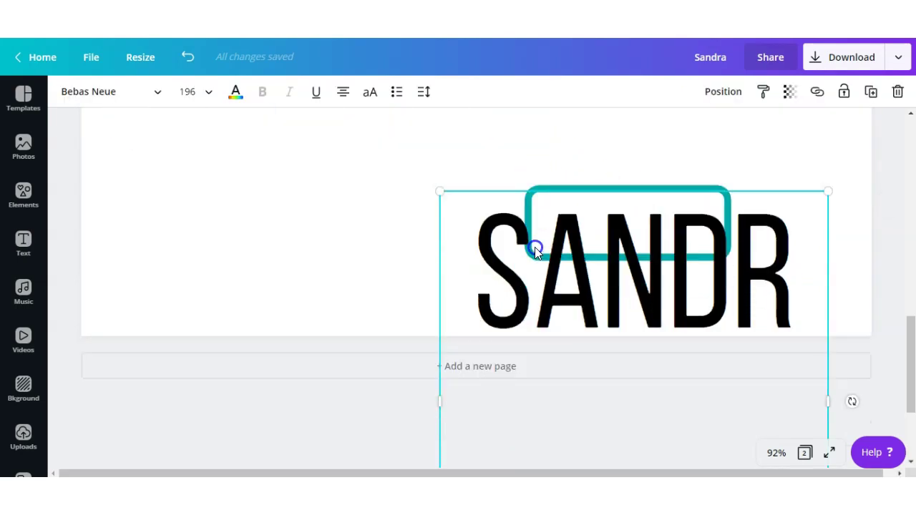
pyautogui.moveTo(611, 288); pyautogui.dragTo(368, 322)
pyautogui.click(537, 330)
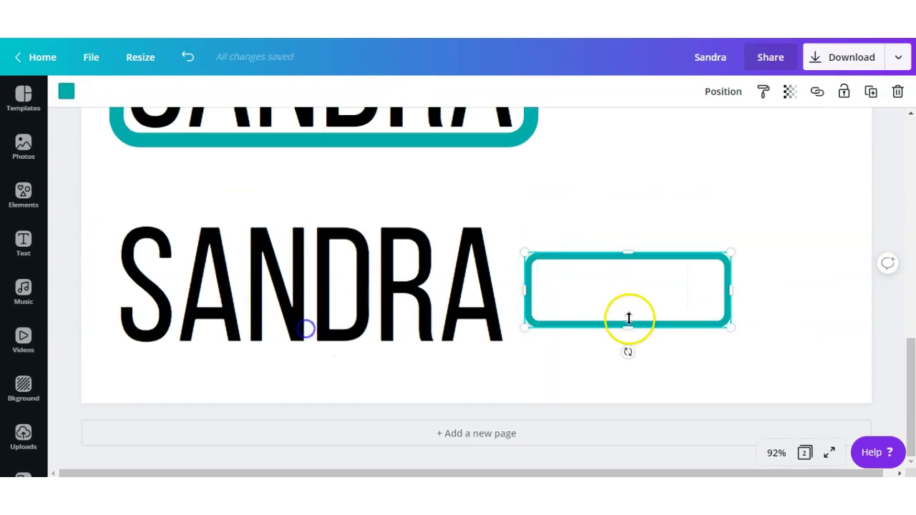
pyautogui.moveTo(537, 331); pyautogui.dragTo(533, 377)
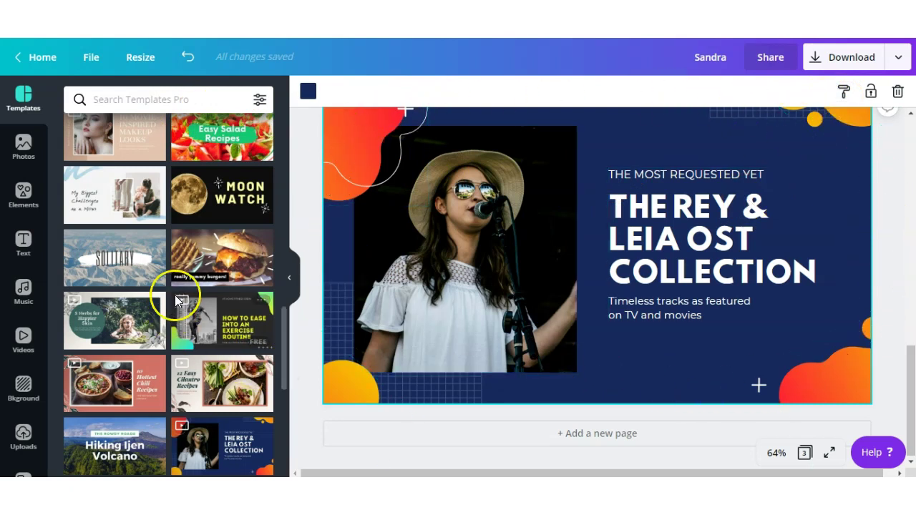
# - Hide the templates panel and fit the whole page in view
pyautogui.click(290, 284)
pyautogui.scroll(-5, 345, 316)
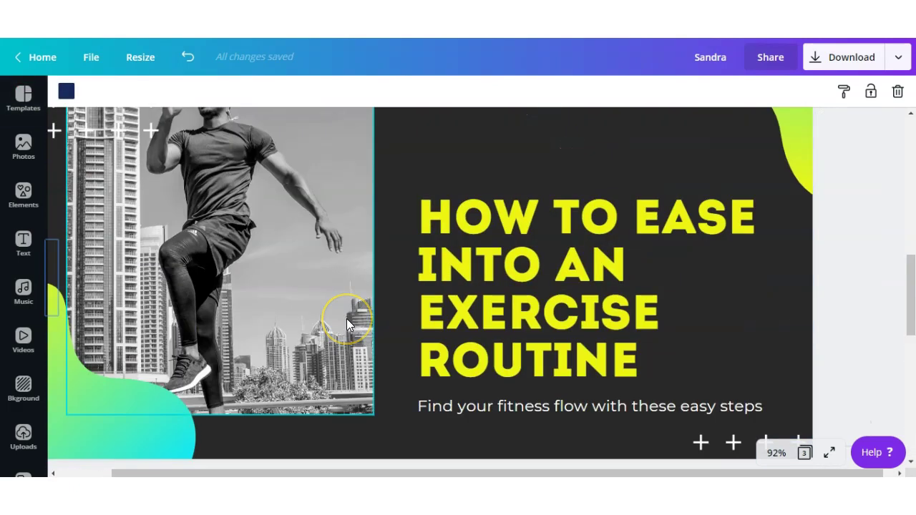
pyautogui.scroll(2, 347, 319)
pyautogui.scroll(-1, 346, 319)
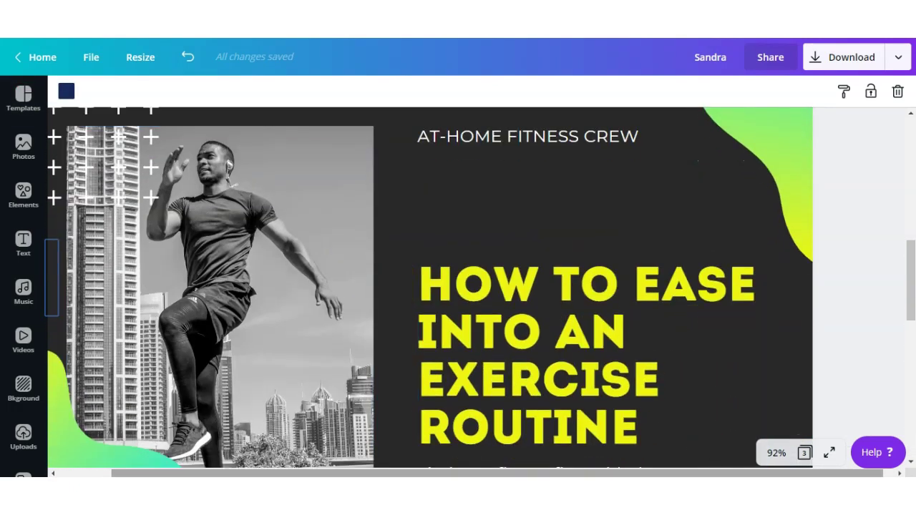
pyautogui.click(776, 453)
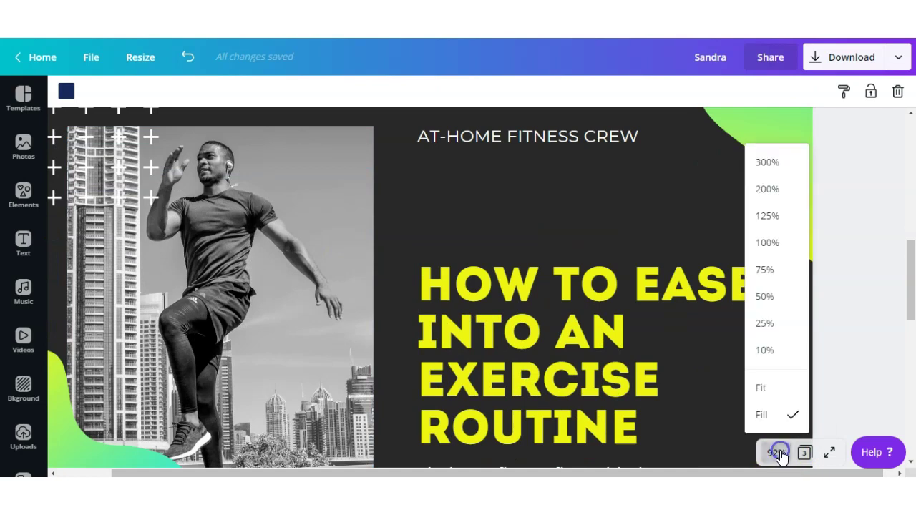
pyautogui.click(763, 398)
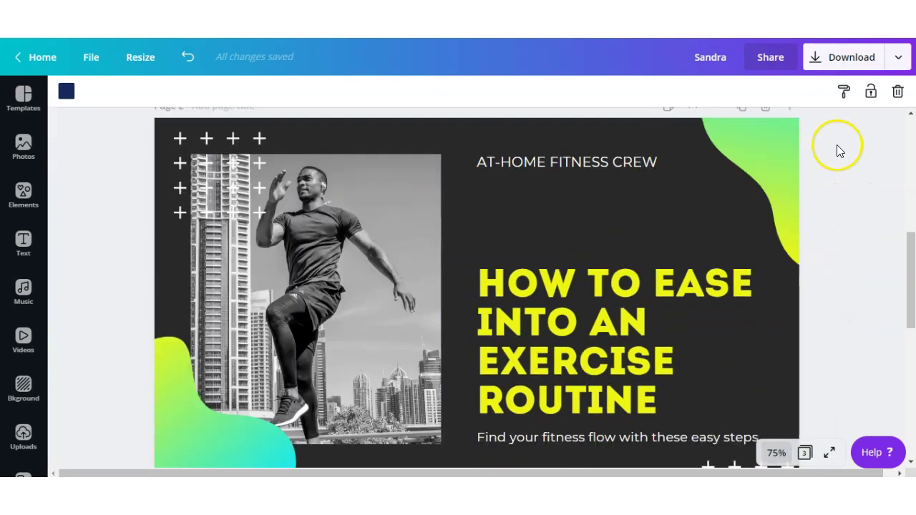
# - Select the elements on page 2's fitness title card and copy their style
pyautogui.moveTo(831, 152); pyautogui.dragTo(136, 476)
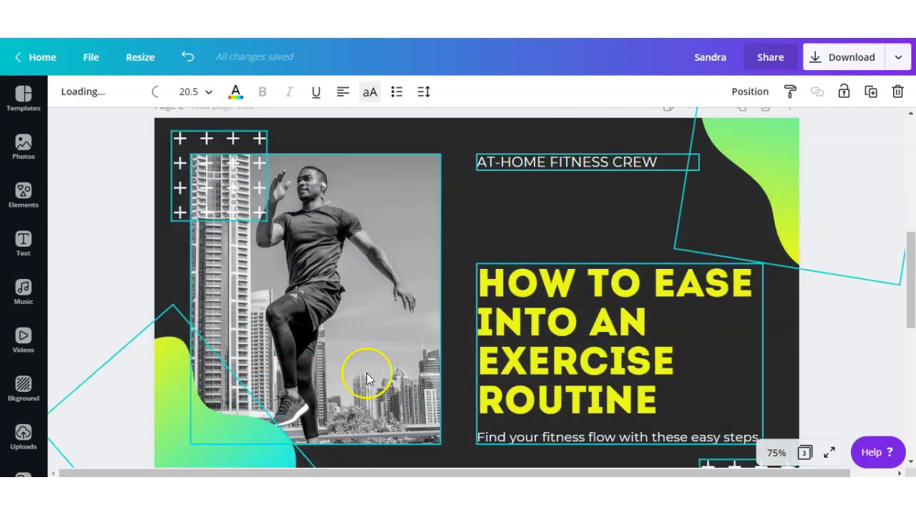
pyautogui.click(791, 93)
pyautogui.scroll(-5, 783, 143)
pyautogui.scroll(-3, 782, 143)
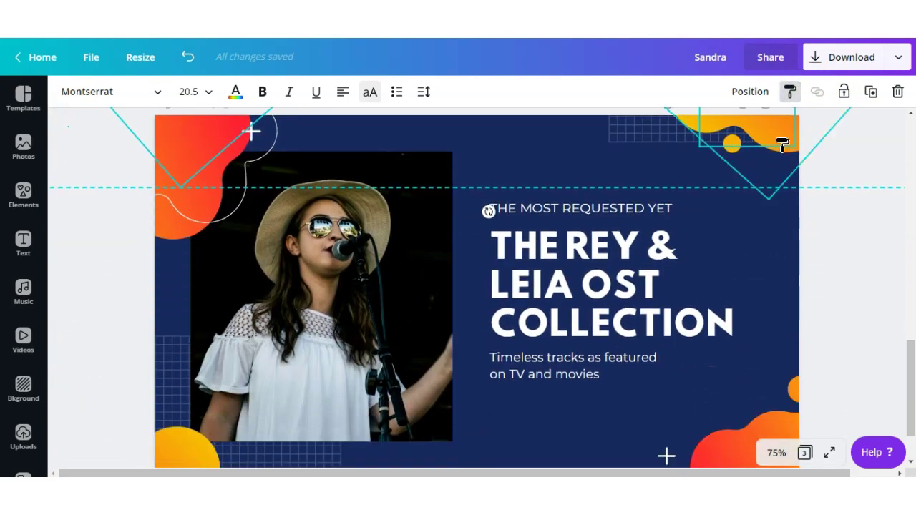
# - Paste the copied fitness style across page 3's music design
pyautogui.moveTo(830, 399); pyautogui.dragTo(121, 104)
pyautogui.scroll(3, 450, 362)
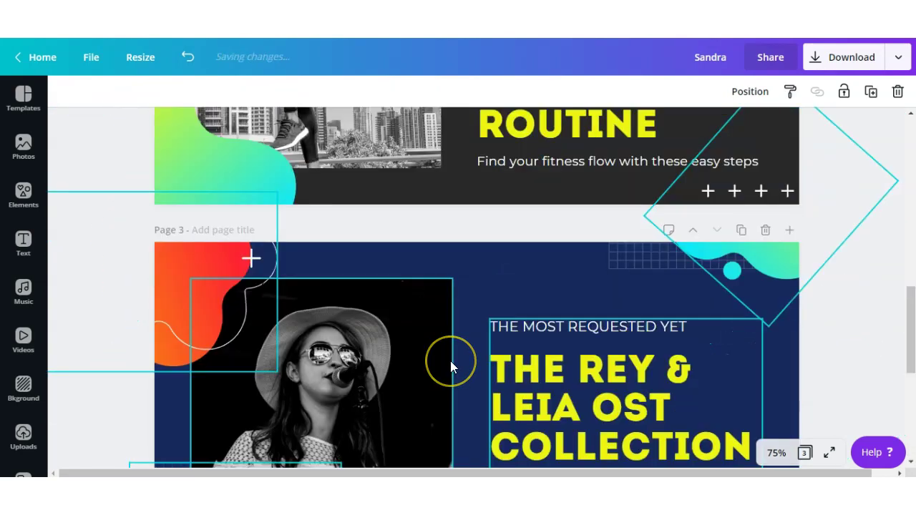
pyautogui.scroll(3, 450, 364)
pyautogui.scroll(-3, 451, 361)
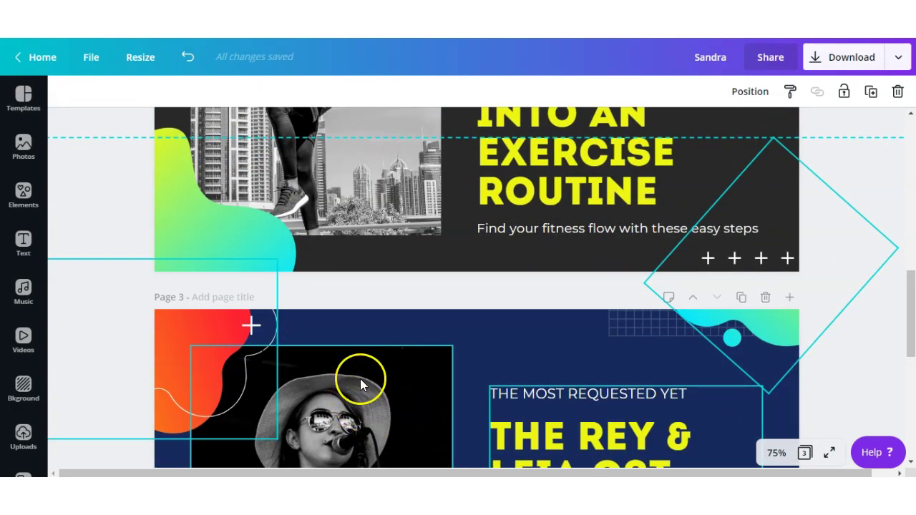
pyautogui.scroll(3, 360, 378)
# - Select page 3's now black-and-white photo and review the restyled page
pyautogui.click(360, 378)
pyautogui.scroll(-8, 793, 307)
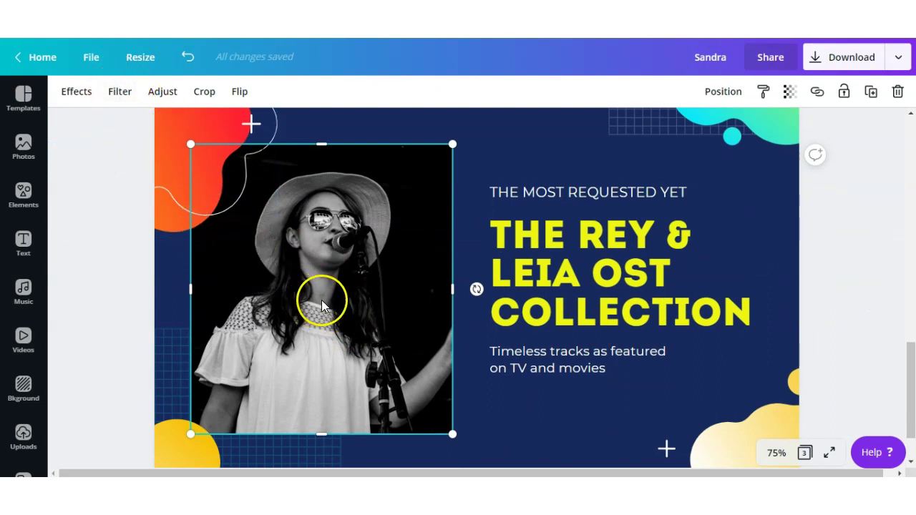
pyautogui.scroll(3, 372, 327)
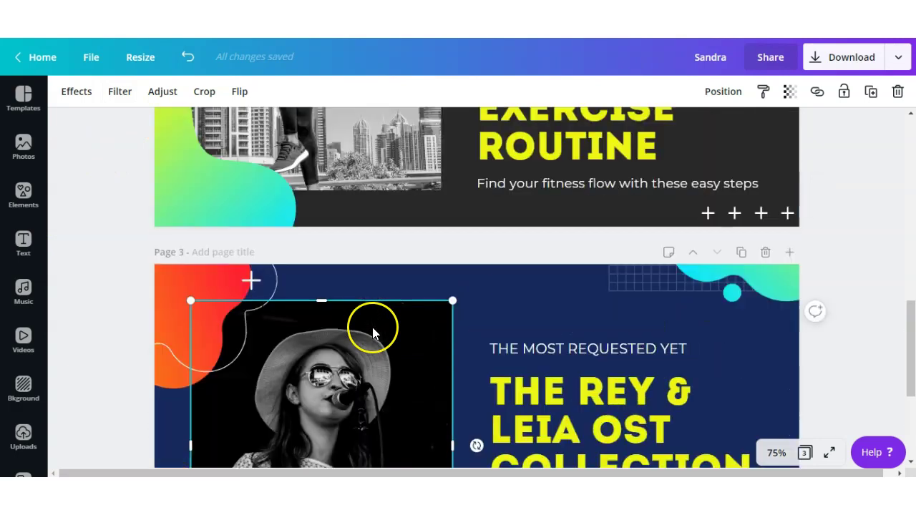
pyautogui.scroll(-1, 368, 231)
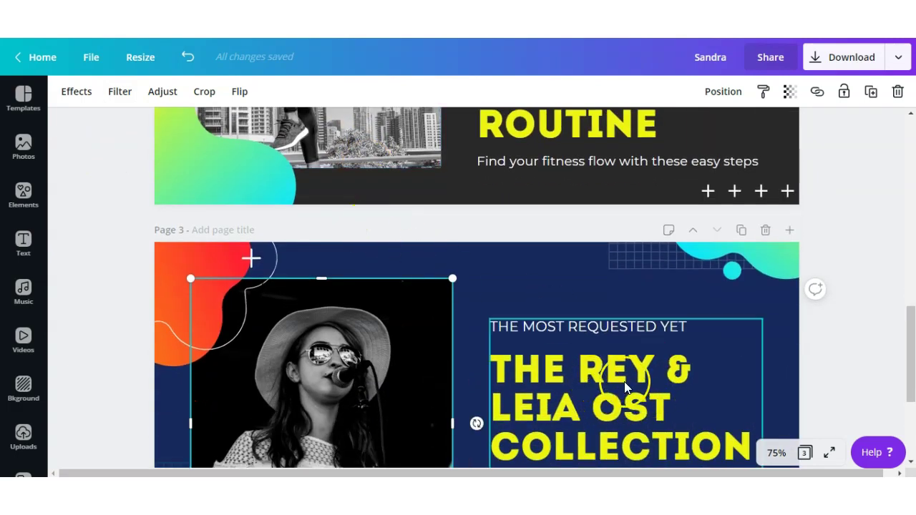
pyautogui.scroll(2, 616, 381)
pyautogui.scroll(-4, 615, 379)
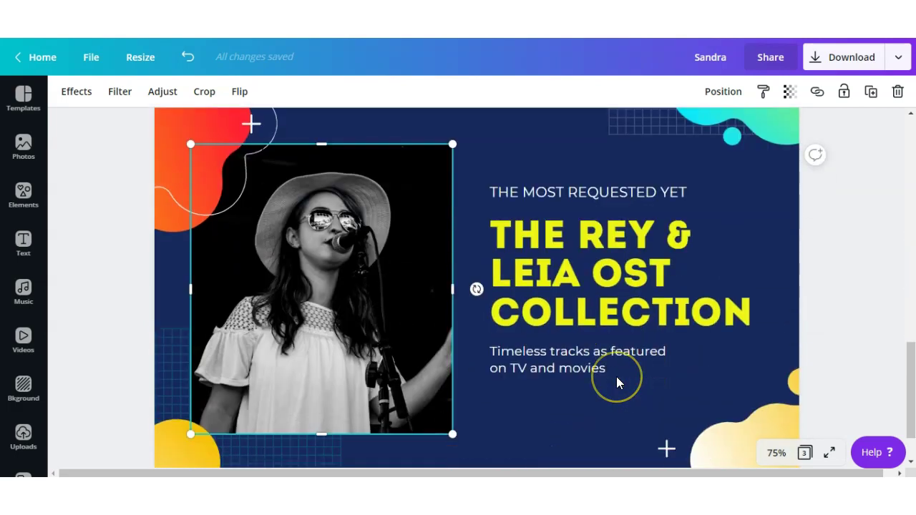
pyautogui.scroll(-1, 615, 376)
pyautogui.scroll(2, 616, 377)
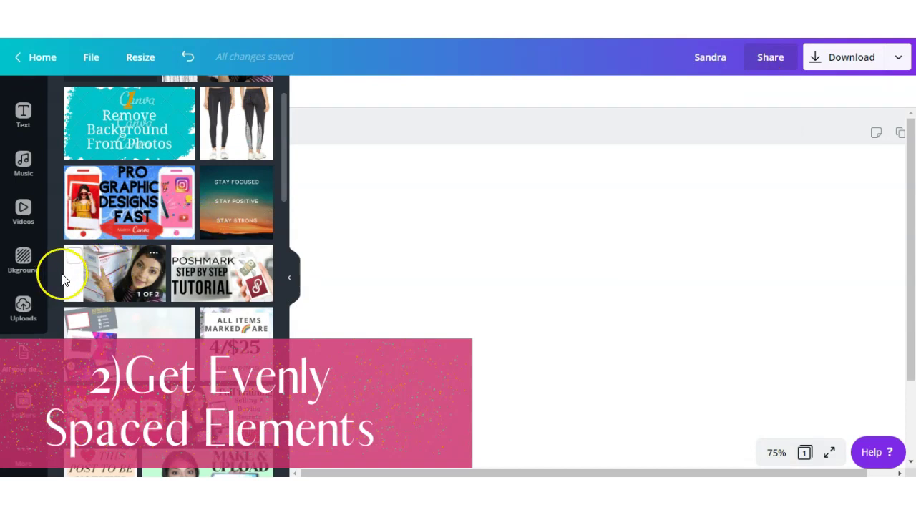
# - Add a square shape, stretch it into a wide pink bar, and place it near the page top
pyautogui.moveTo(48, 212); pyautogui.dragTo(48, 138)
pyautogui.click(23, 192)
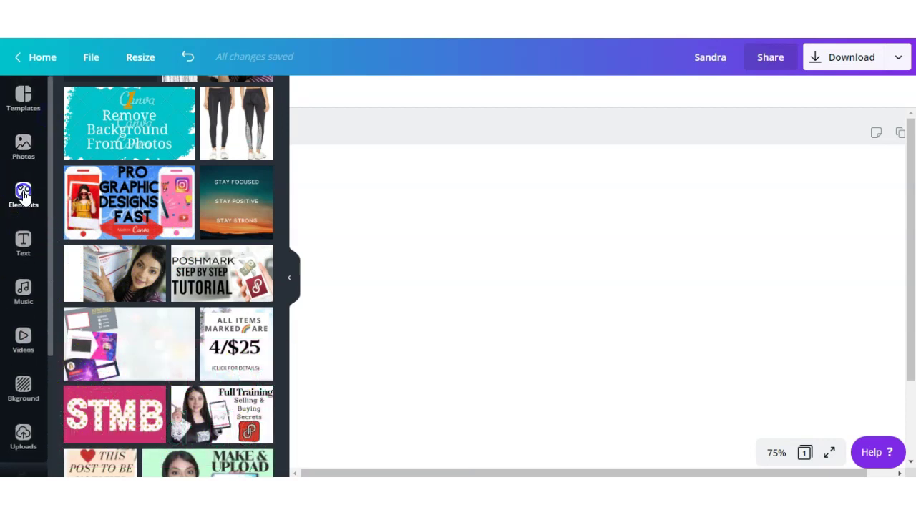
pyautogui.click(172, 162)
pyautogui.moveTo(612, 220); pyautogui.dragTo(613, 368)
pyautogui.moveTo(511, 393); pyautogui.dragTo(336, 188)
pyautogui.click(289, 277)
pyautogui.moveTo(680, 201); pyautogui.dragTo(771, 190)
# - Duplicate the bar below it and recolour the copies orange and teal
pyautogui.click(62, 93)
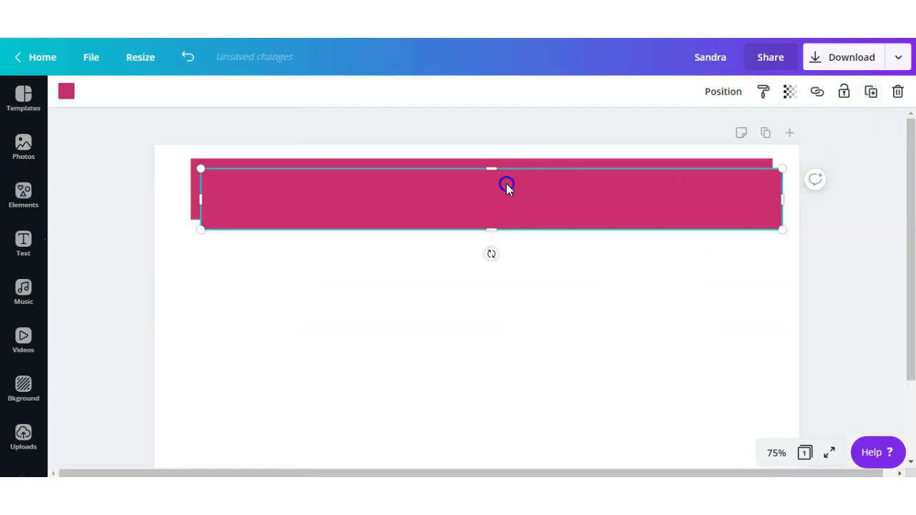
pyautogui.moveTo(505, 188); pyautogui.dragTo(586, 255)
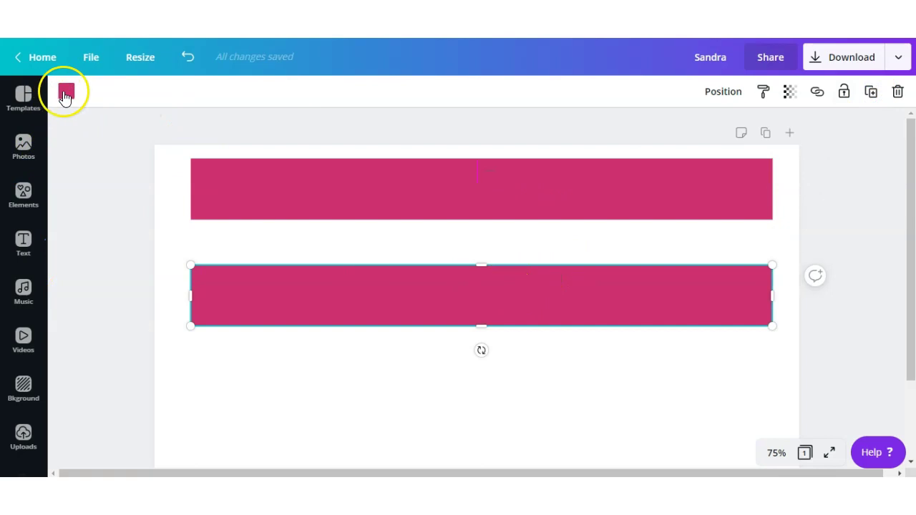
pyautogui.click(66, 91)
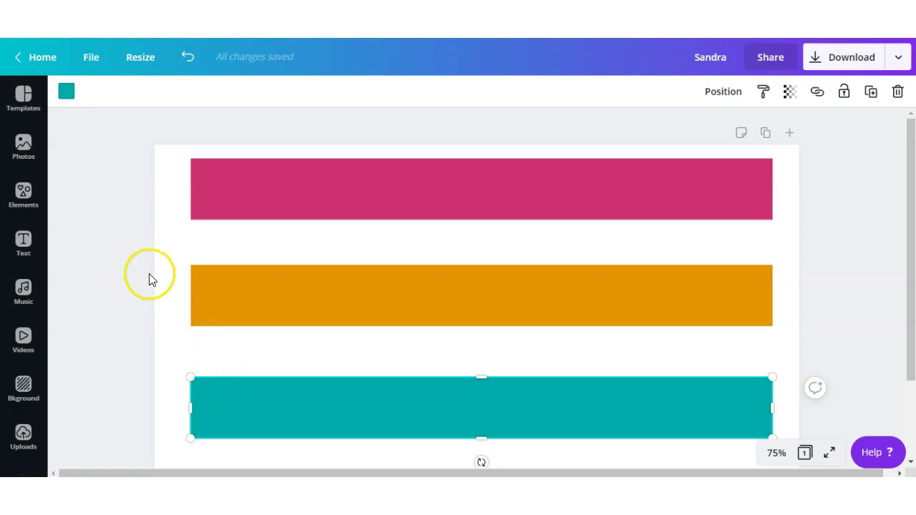
pyautogui.click(124, 184)
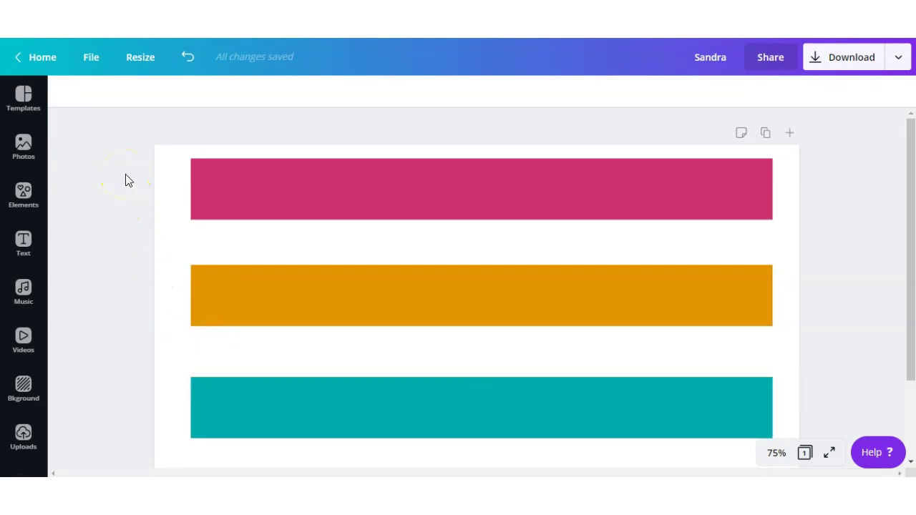
# - Select the pink, orange and teal bars and space them evenly vertically
pyautogui.moveTo(128, 174); pyautogui.dragTo(800, 437)
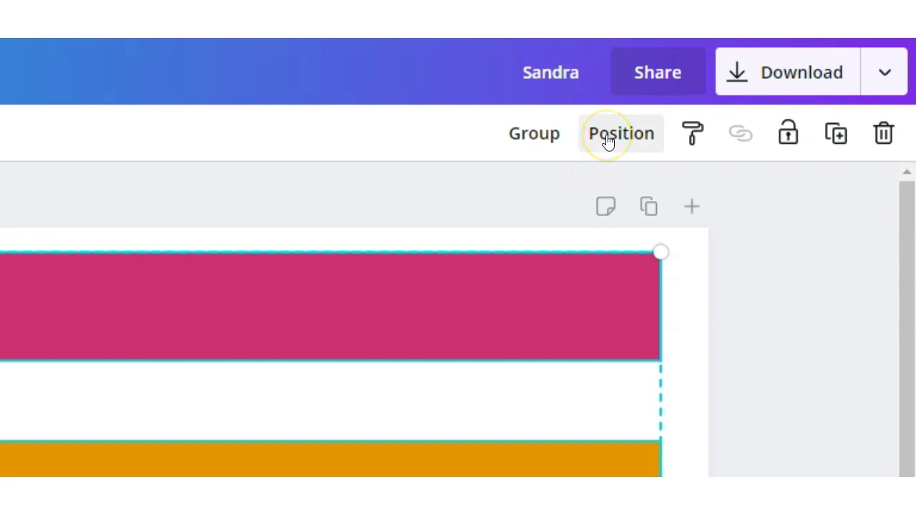
pyautogui.click(606, 141)
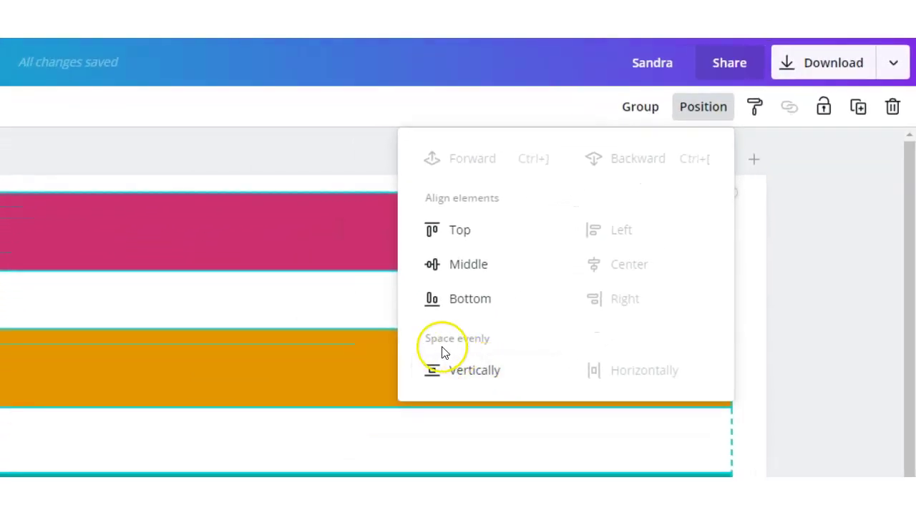
pyautogui.click(478, 371)
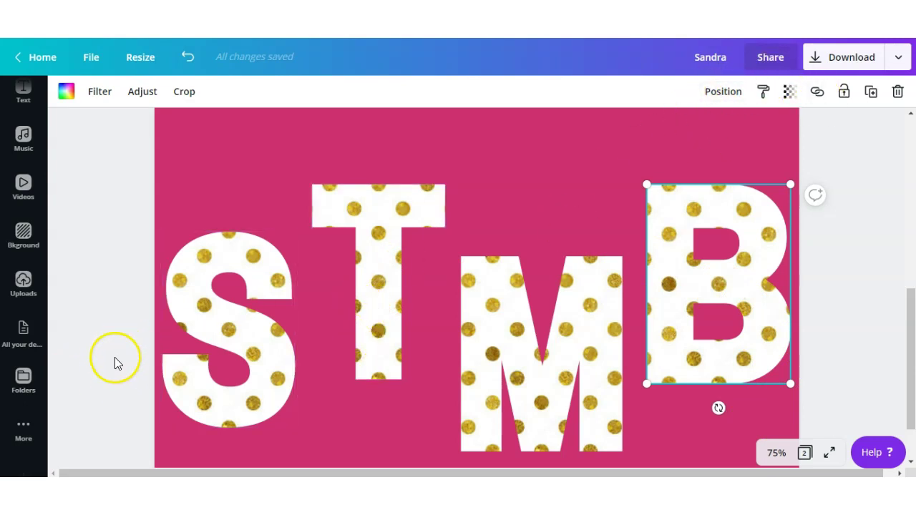
# - Align the S, T, M and B letters top and middle, then space them evenly both ways
pyautogui.moveTo(126, 370); pyautogui.dragTo(767, 235)
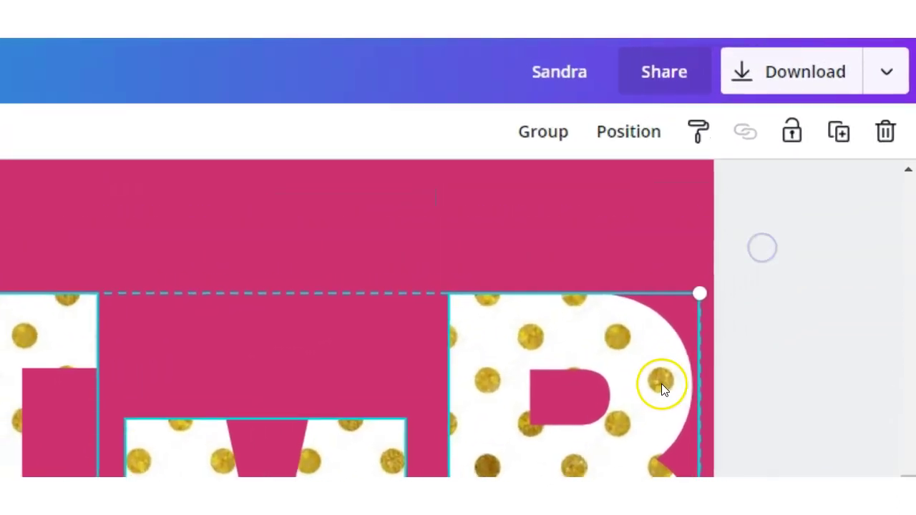
pyautogui.click(628, 132)
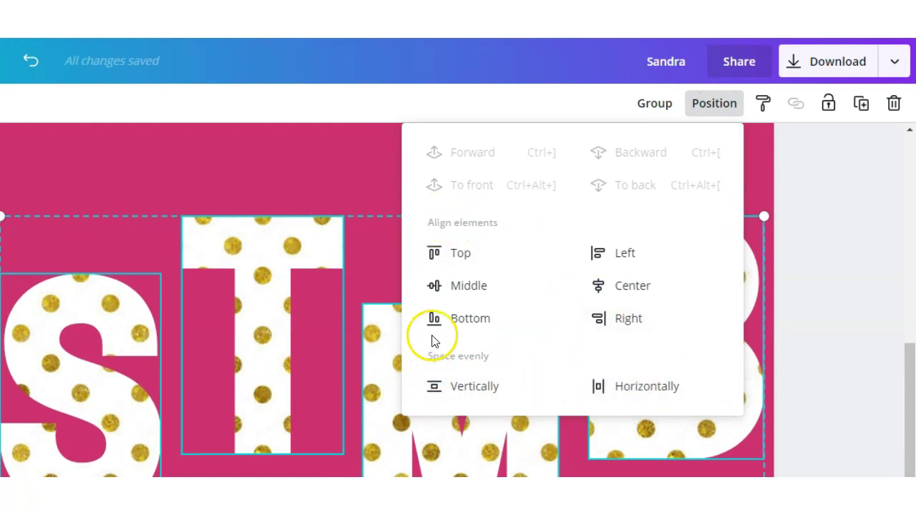
pyautogui.click(453, 254)
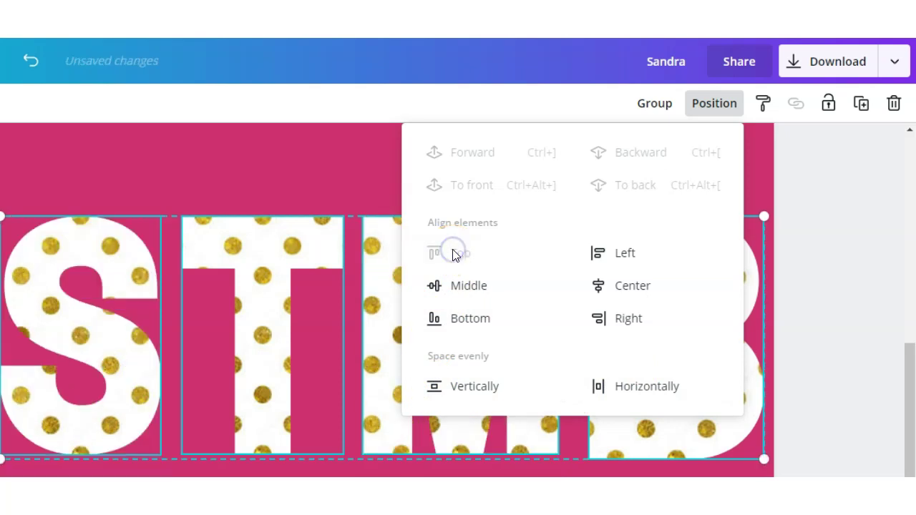
pyautogui.click(465, 290)
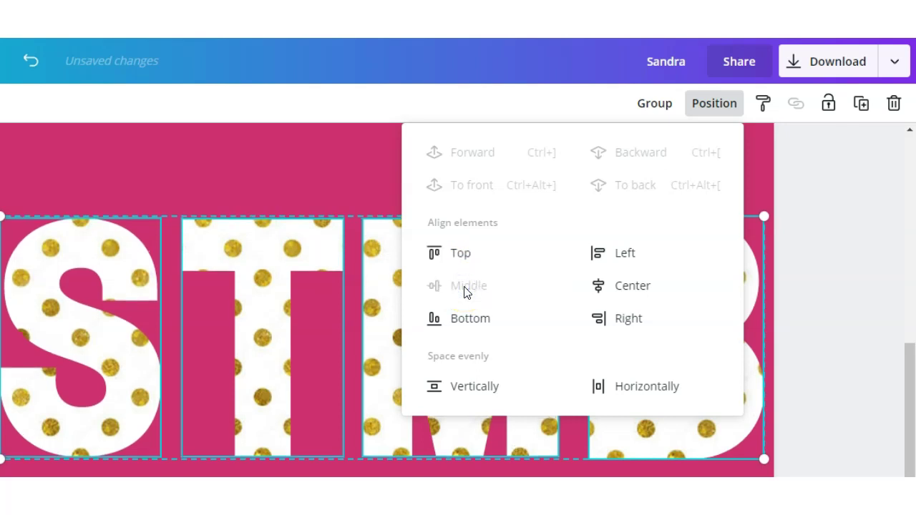
pyautogui.click(476, 390)
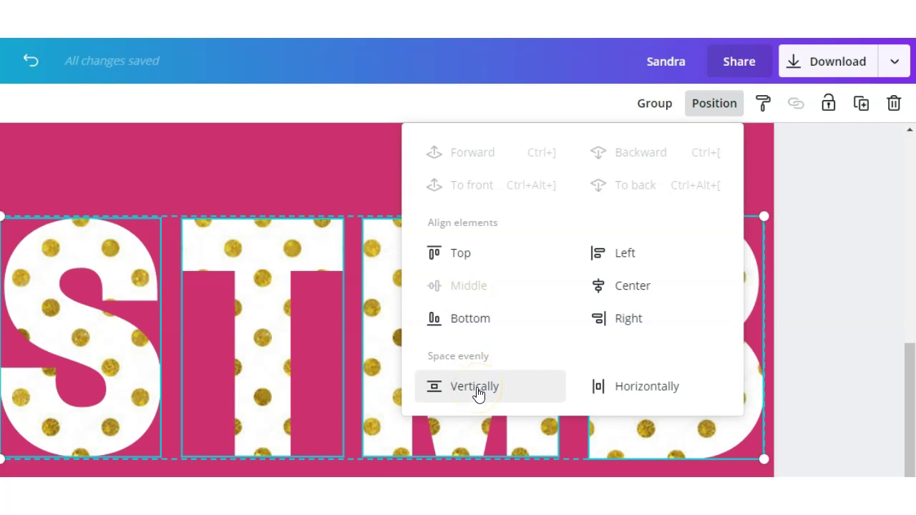
pyautogui.click(476, 390)
pyautogui.click(621, 398)
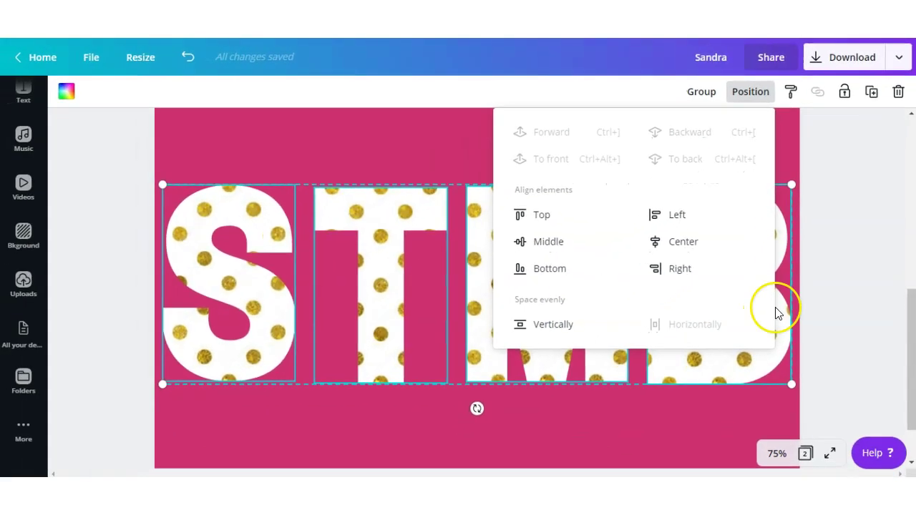
pyautogui.click(778, 313)
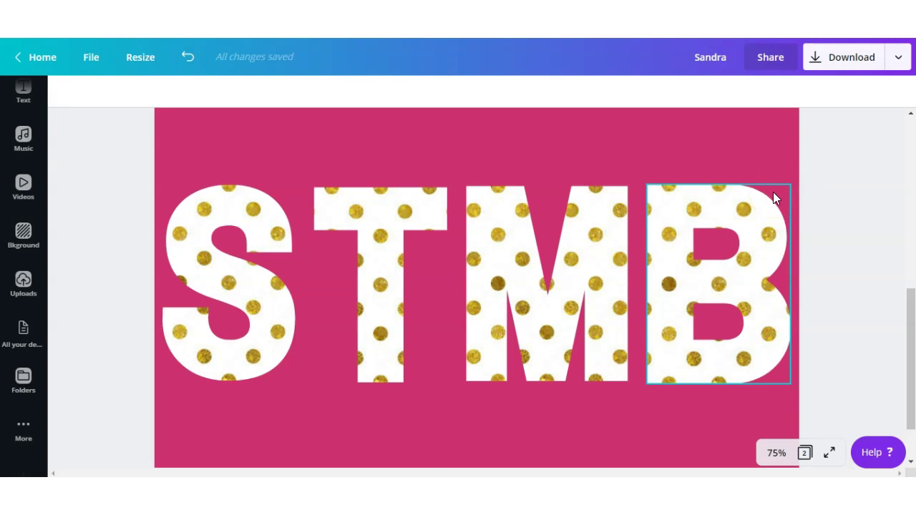
pyautogui.click(748, 171)
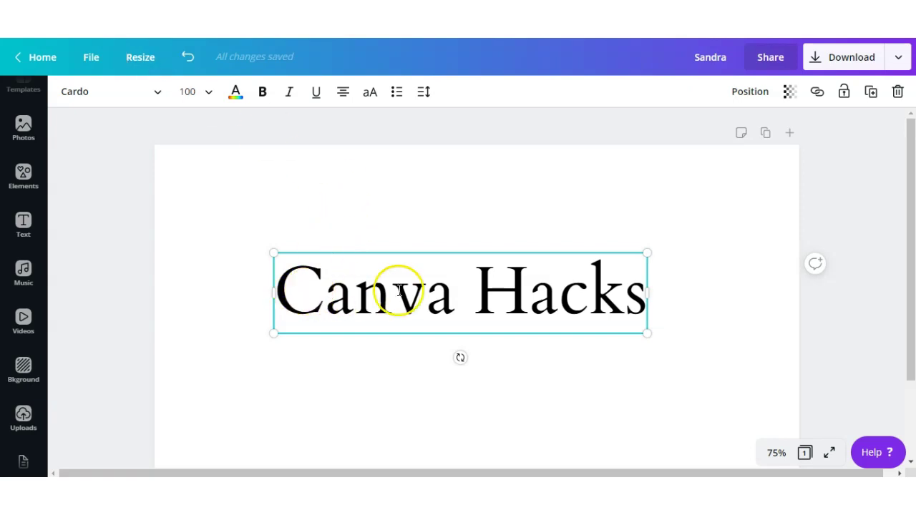
# - Select the Canva Hacks text, switch it to uppercase, then undo back to mixed case
pyautogui.click(600, 286)
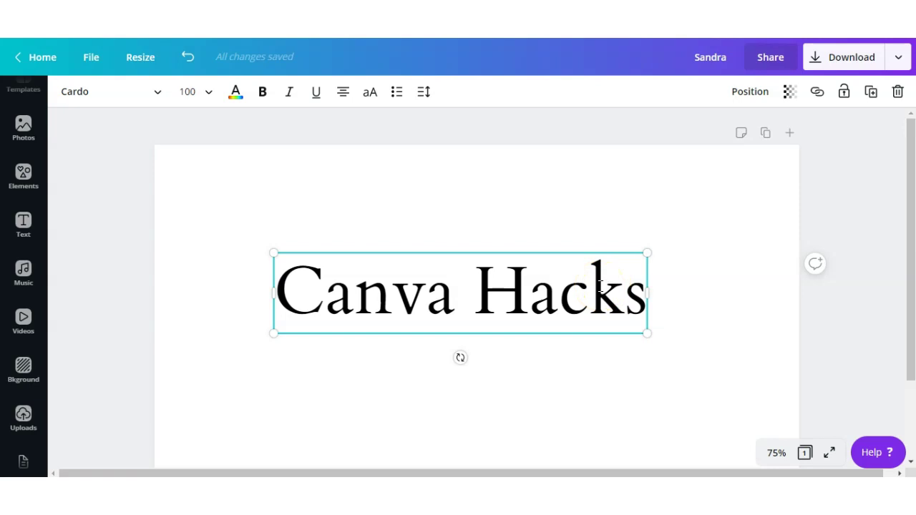
pyautogui.click(432, 291)
pyautogui.click(560, 288)
pyautogui.click(551, 279)
pyautogui.click(512, 300)
pyautogui.click(618, 281)
pyautogui.click(623, 297)
pyautogui.click(458, 304)
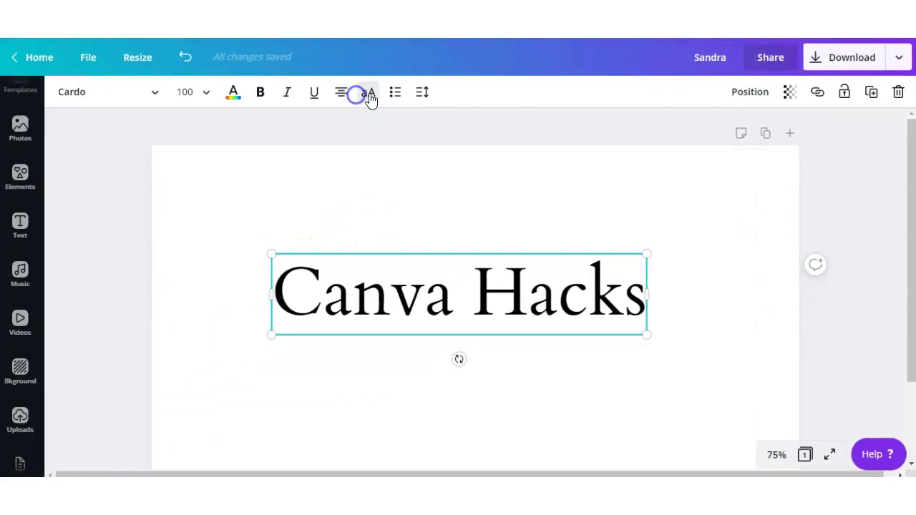
pyautogui.click(369, 94)
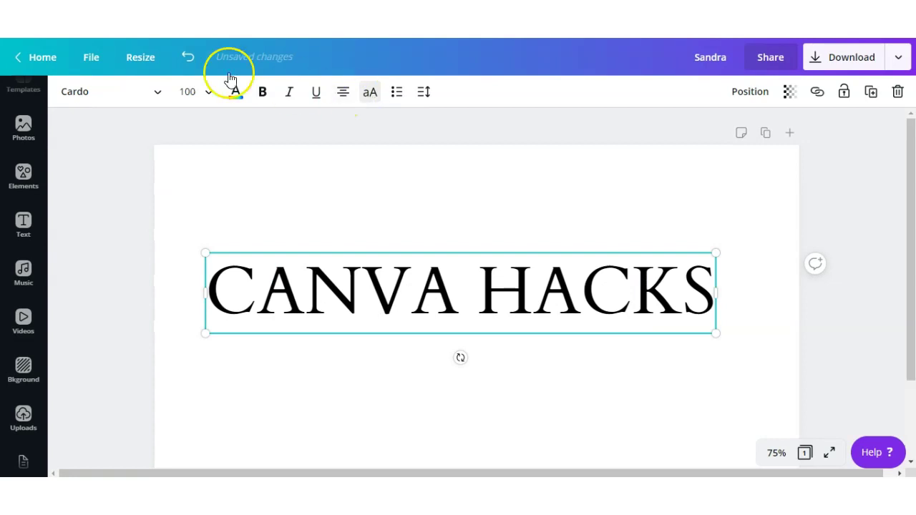
pyautogui.click(187, 58)
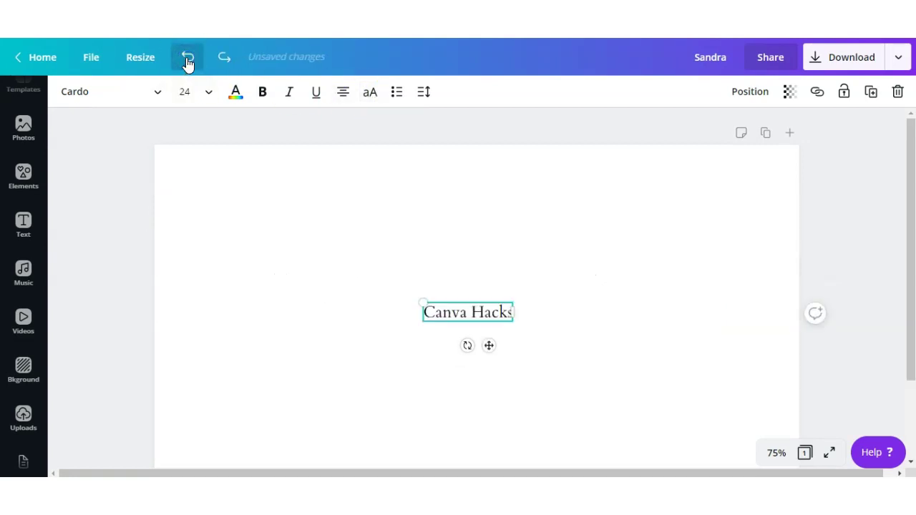
# - Set the Canva Hacks title to font size 100 and move it up slightly
pyautogui.click(208, 102)
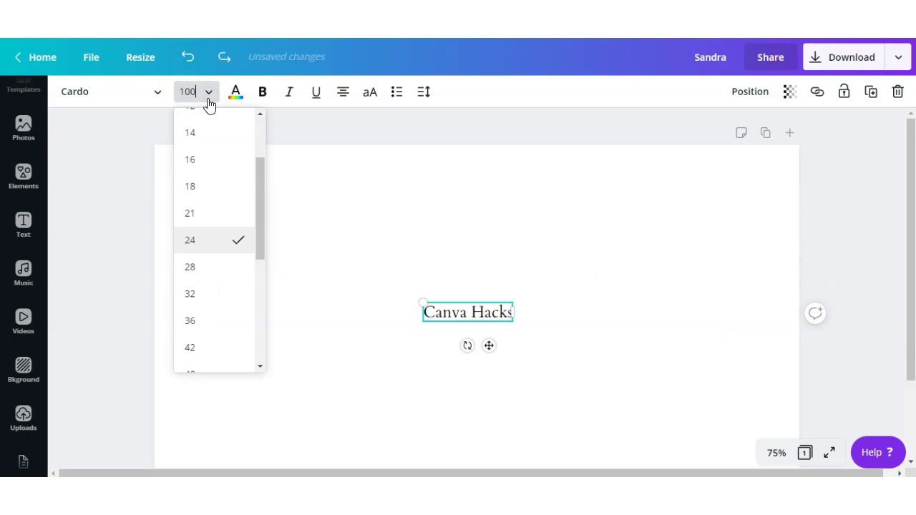
pyautogui.write('100')
pyautogui.press('Return')
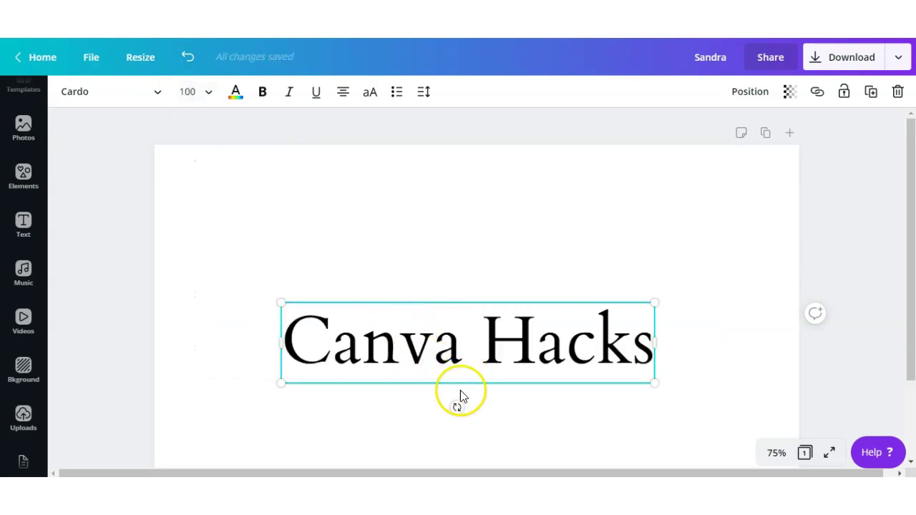
pyautogui.moveTo(453, 376); pyautogui.dragTo(442, 303)
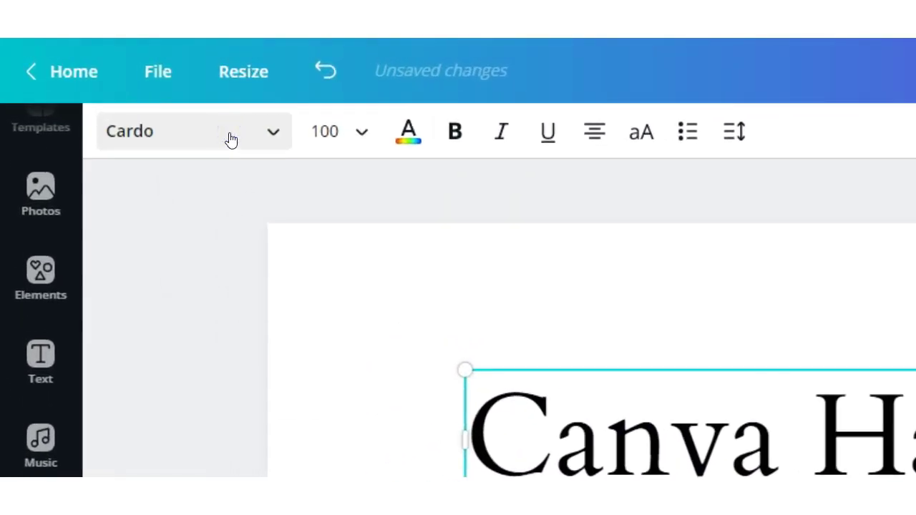
# - Search fonts for 'capital' and apply the all-caps Edo font to the title
pyautogui.click(230, 139)
pyautogui.click(231, 141)
pyautogui.write('capita')
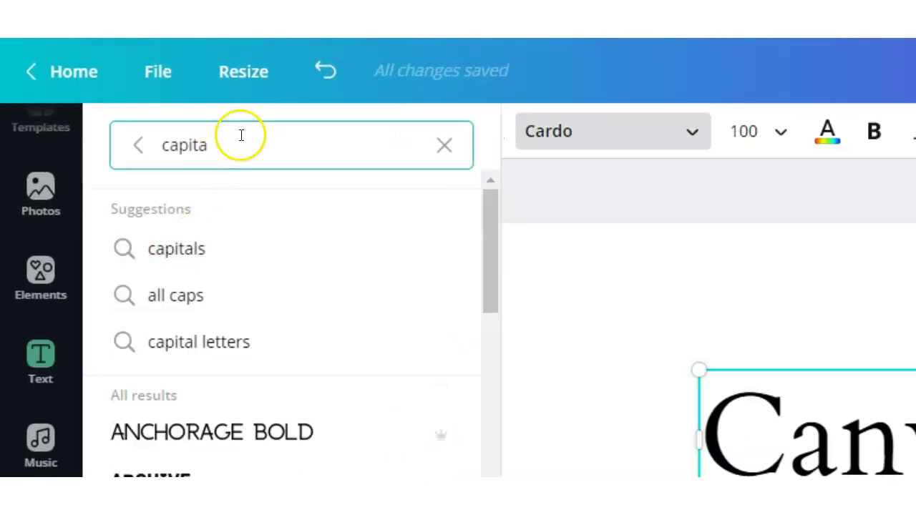
pyautogui.write('l')
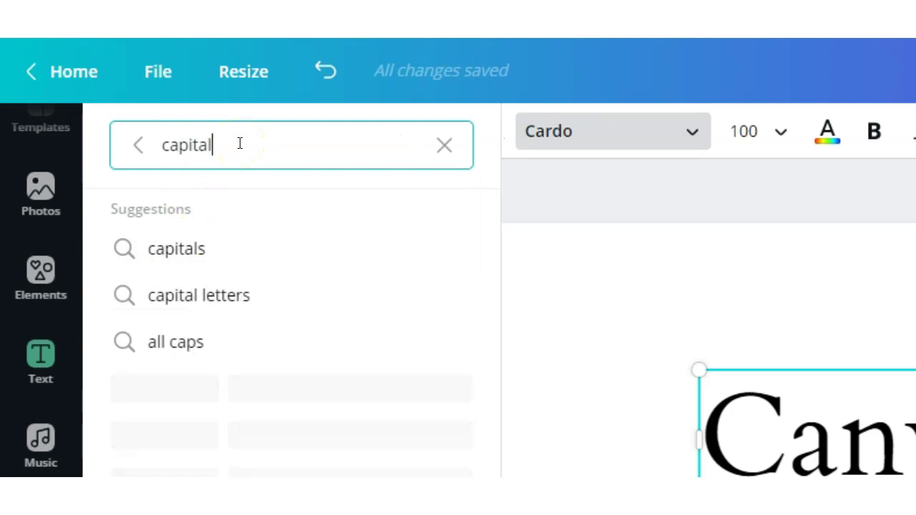
pyautogui.scroll(-1, 275, 476)
pyautogui.scroll(-3, 275, 476)
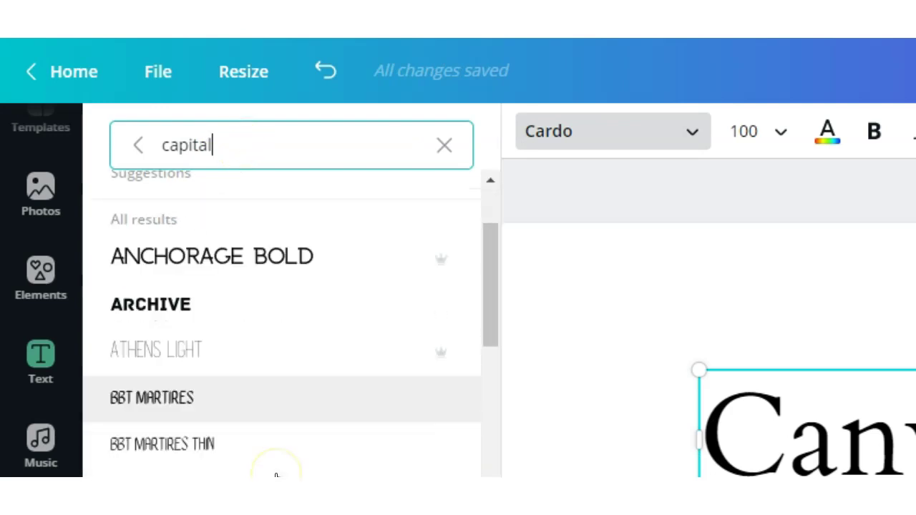
pyautogui.scroll(-3, 275, 458)
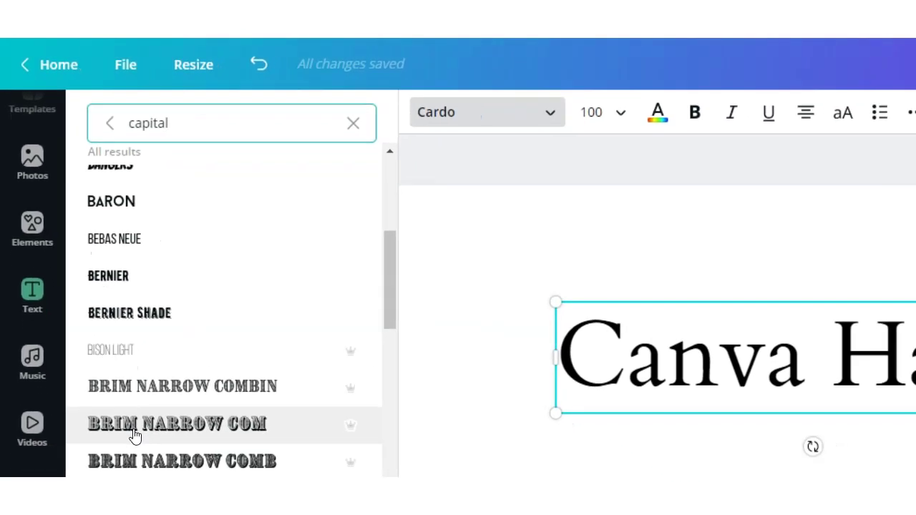
pyautogui.scroll(-2, 98, 323)
pyautogui.click(86, 346)
pyautogui.click(406, 261)
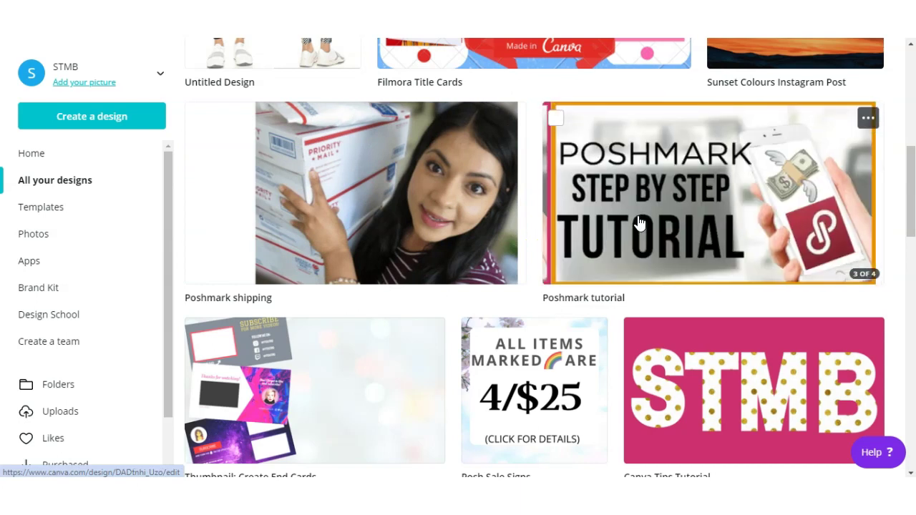
# - Open the Poshmark tutorial design from All your designs and scroll through its pages
pyautogui.click(639, 223)
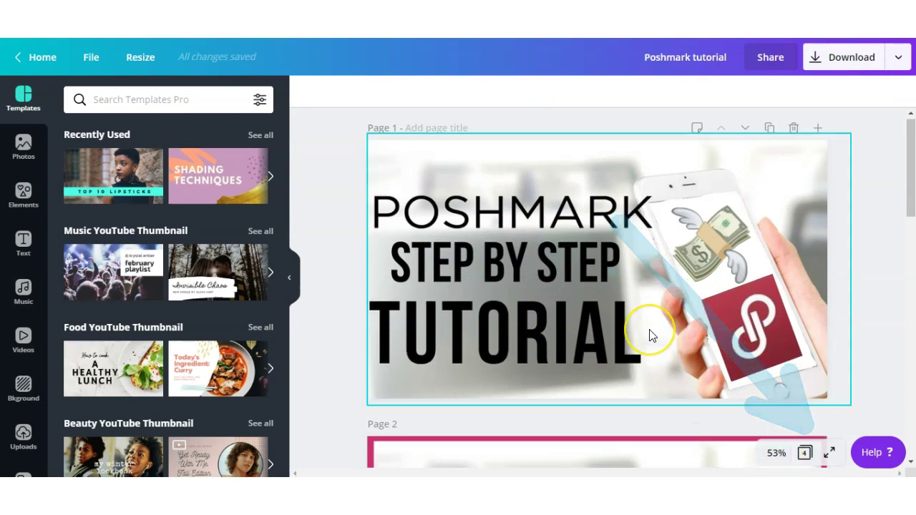
pyautogui.scroll(-4, 650, 329)
pyautogui.scroll(-3, 650, 334)
pyautogui.scroll(7, 651, 334)
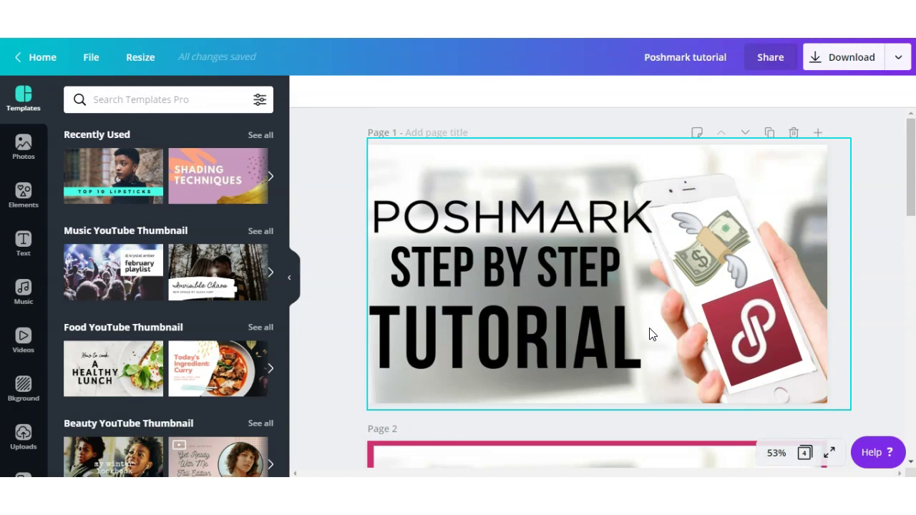
# - Use the zoom menu to set the page to 100%, then to 75%
pyautogui.click(775, 450)
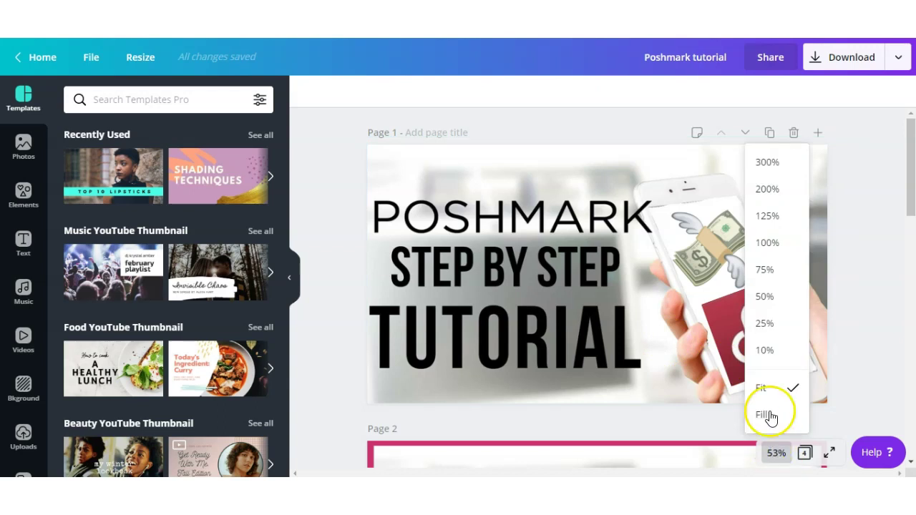
pyautogui.click(780, 242)
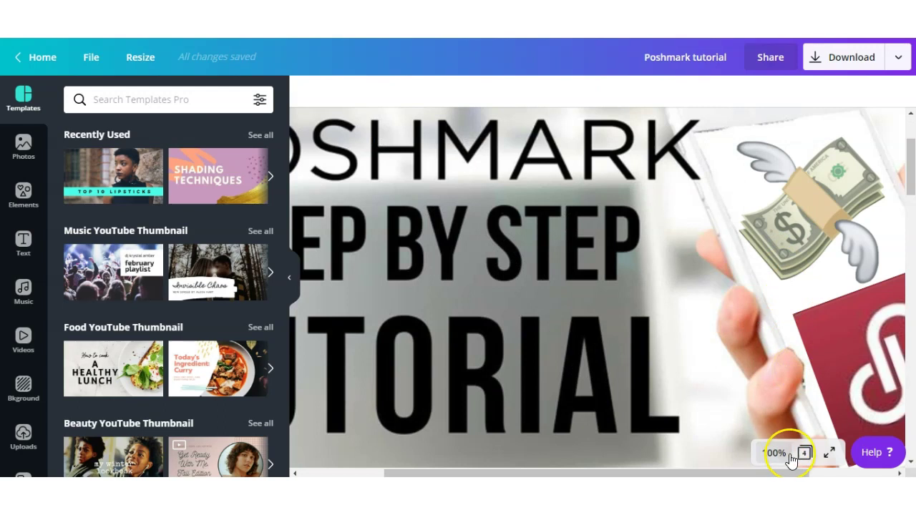
pyautogui.click(773, 453)
pyautogui.click(764, 267)
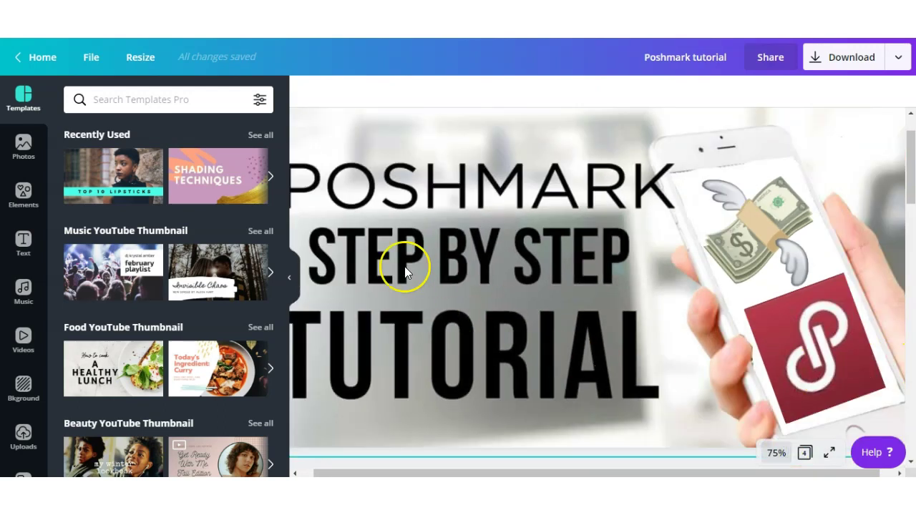
# - Hide the Templates panel and zoom in and out with Ctrl+plus/minus, ending at 75%
pyautogui.click(292, 282)
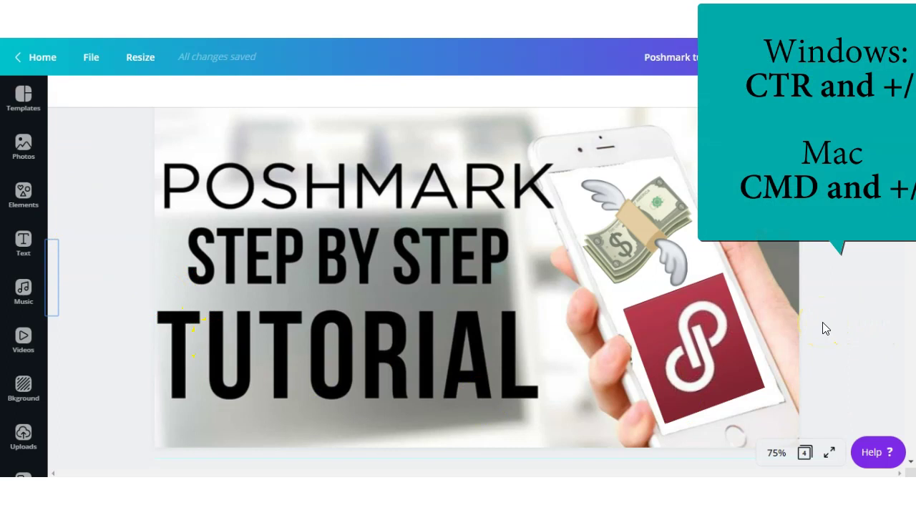
pyautogui.hotkey('ctrl', '+')
pyautogui.hotkey('ctrl', '+')
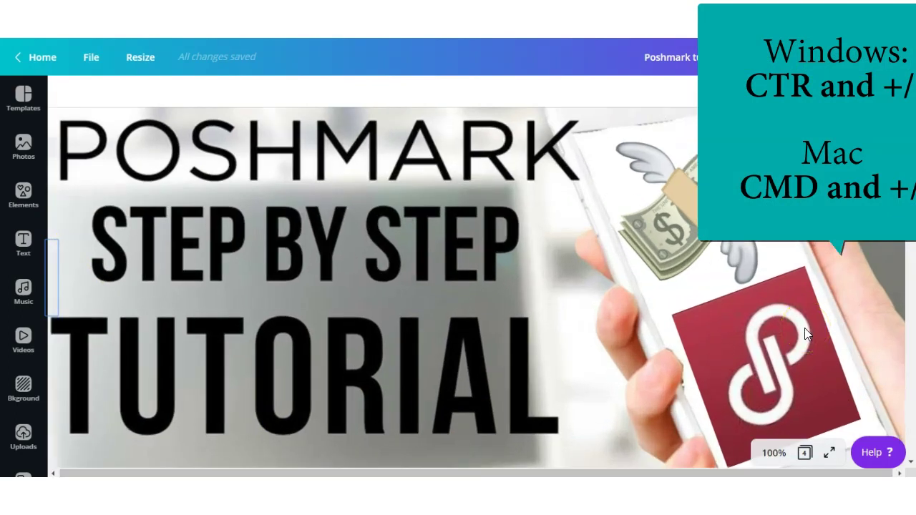
pyautogui.hotkey('ctrl', '-')
pyautogui.hotkey('ctrl', '-')
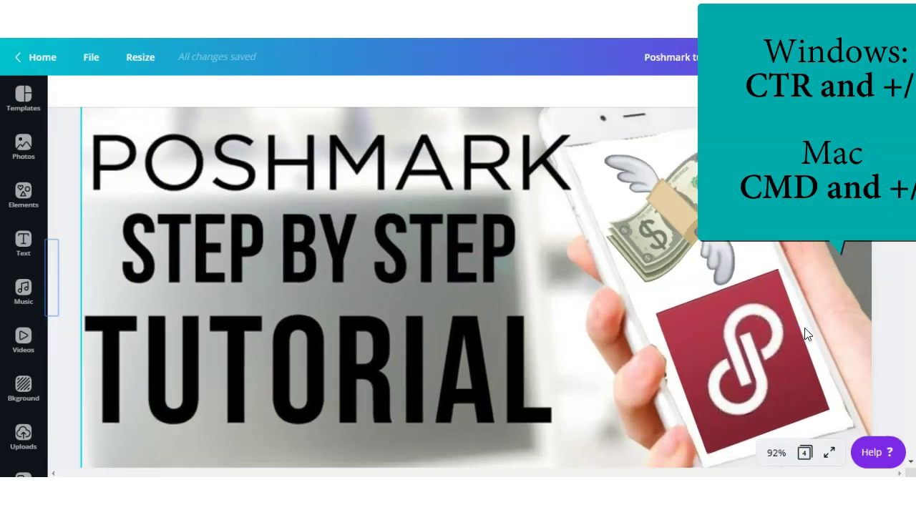
pyautogui.hotkey('ctrl', '+')
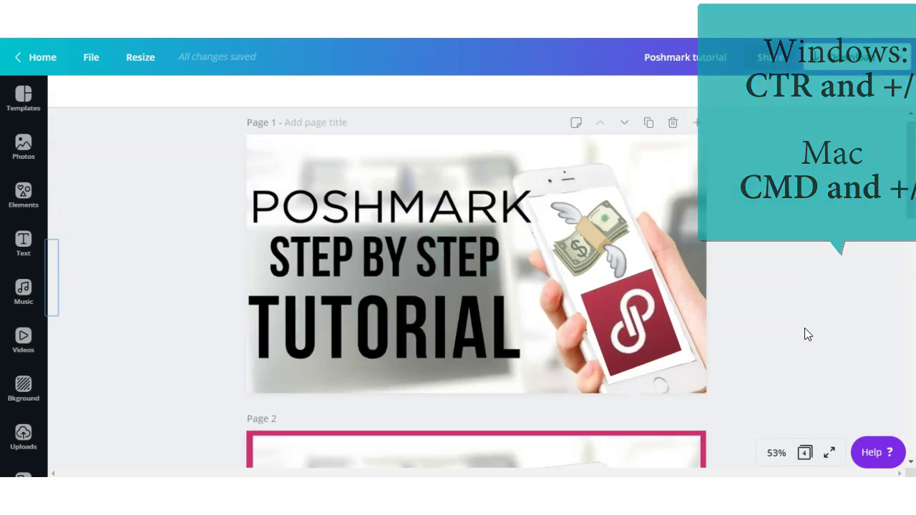
pyautogui.hotkey('ctrl', '-')
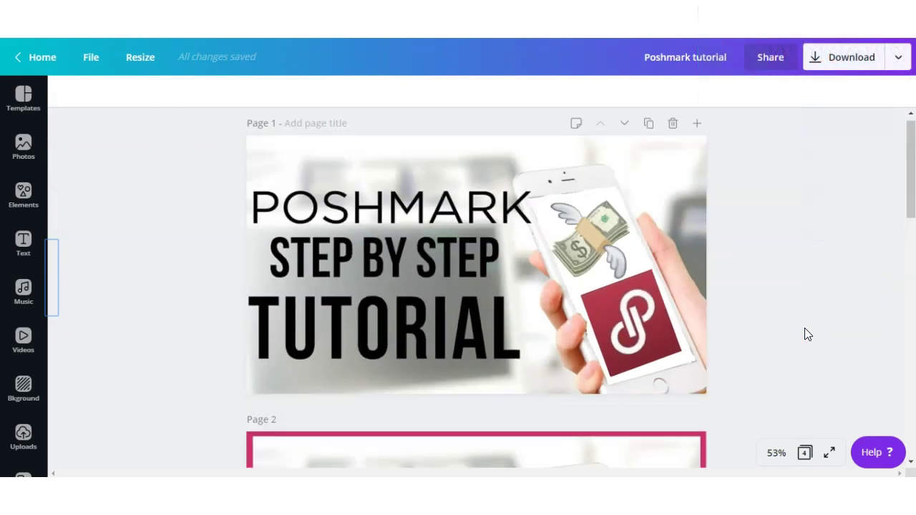
pyautogui.hotkey('ctrl', '+')
pyautogui.hotkey('ctrl', '+')
pyautogui.hotkey('ctrl', '-')
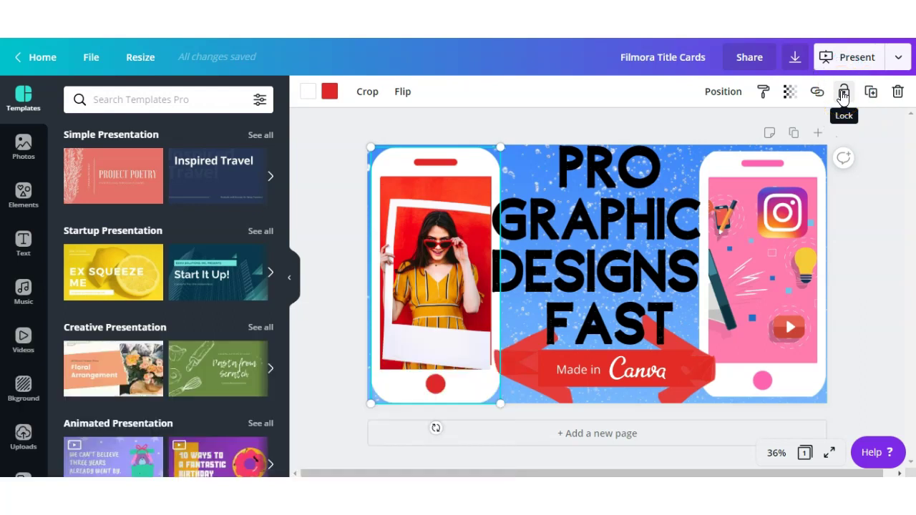
# - Lock the left phone frame, then select the title group and shrink it so the heading is 162
pyautogui.click(842, 100)
pyautogui.click(550, 122)
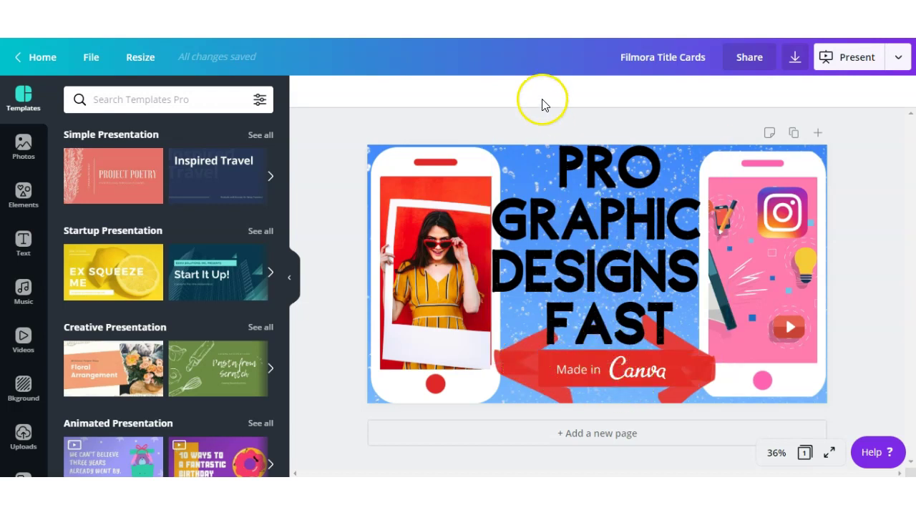
pyautogui.moveTo(537, 127); pyautogui.dragTo(716, 417)
pyautogui.moveTo(490, 135); pyautogui.dragTo(507, 174)
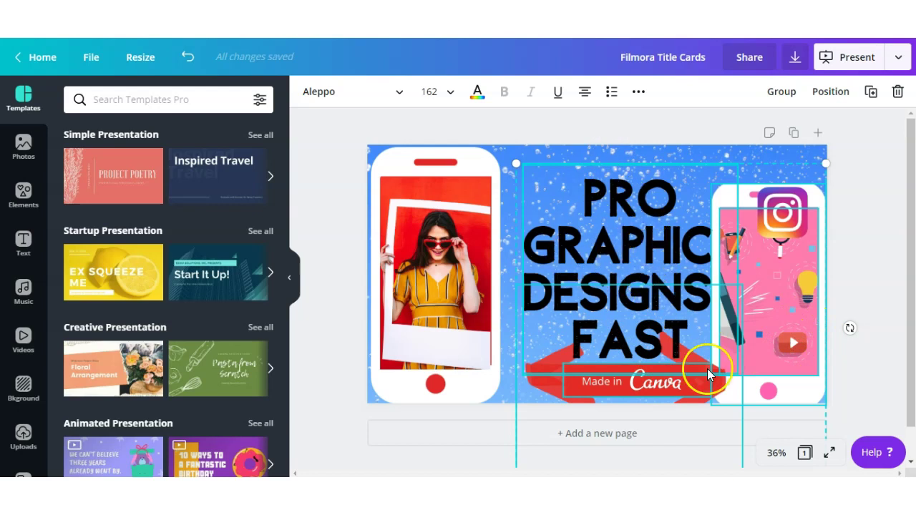
# - Undo the title resize and lock the left phone frame, woman's photo, right phone and pink screen
pyautogui.click(195, 58)
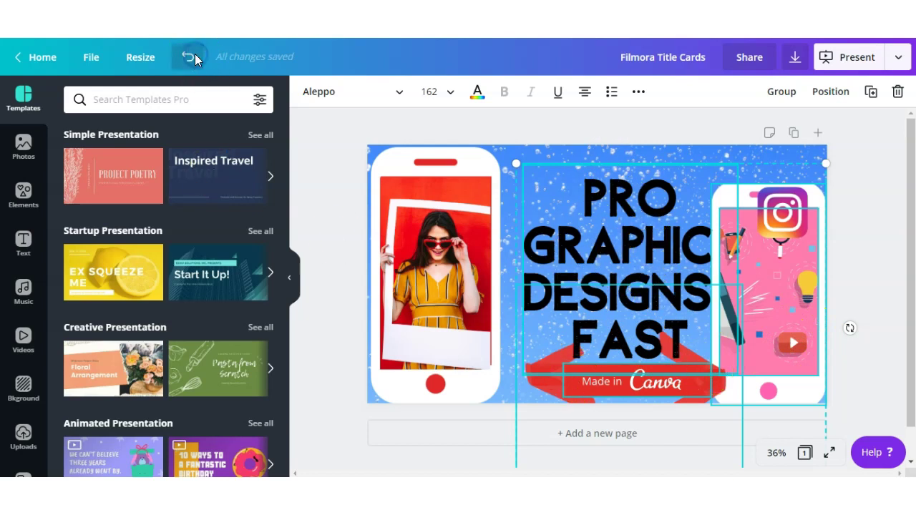
pyautogui.click(336, 221)
pyautogui.click(402, 158)
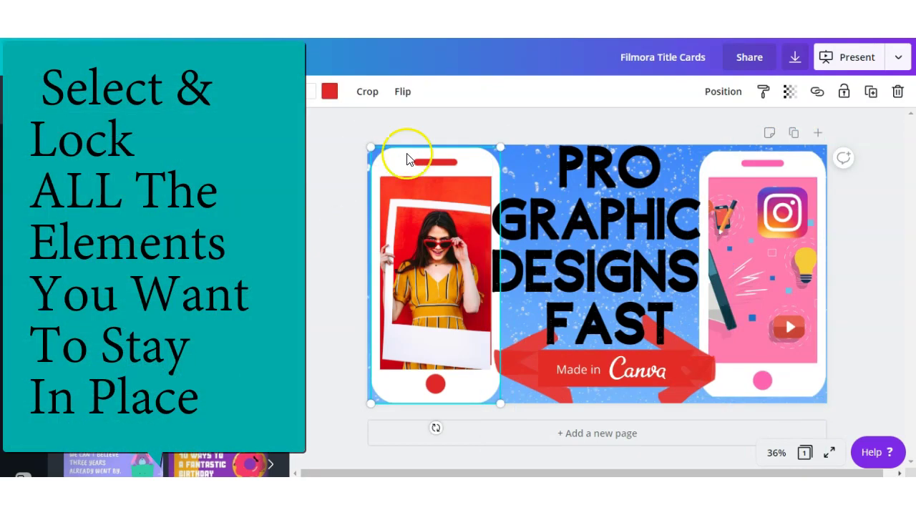
pyautogui.click(843, 91)
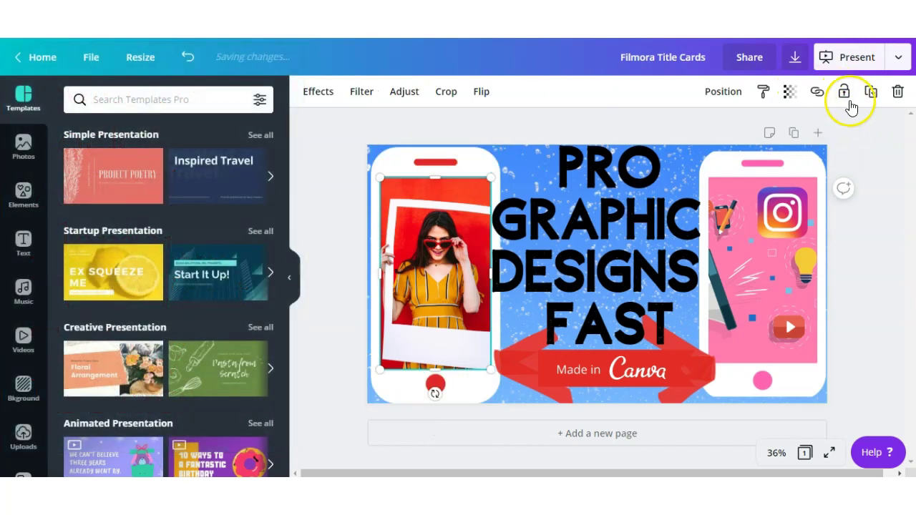
pyautogui.click(846, 93)
pyautogui.click(803, 174)
pyautogui.click(844, 96)
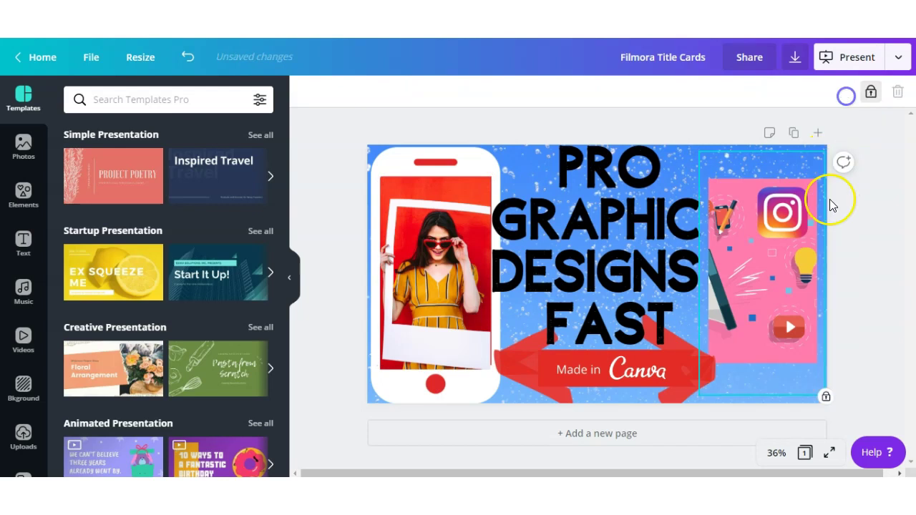
pyautogui.click(778, 298)
pyautogui.click(845, 95)
pyautogui.click(845, 95)
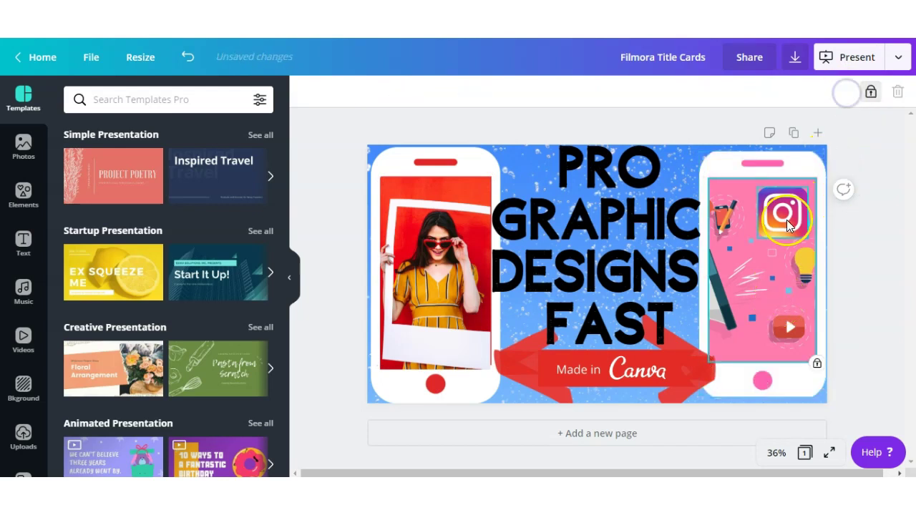
# - Resize the title text group from its corner and nudge it slightly up and right
pyautogui.moveTo(669, 197); pyautogui.dragTo(698, 402)
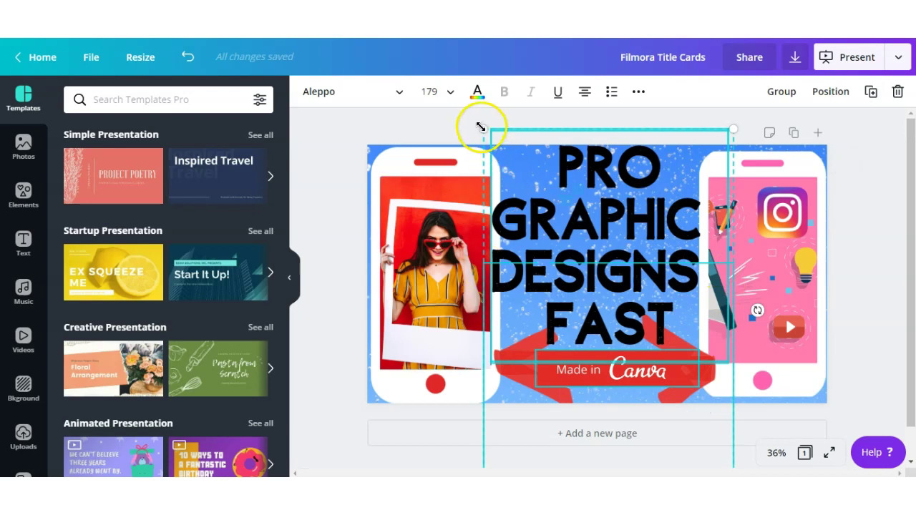
pyautogui.moveTo(485, 133); pyautogui.dragTo(526, 179)
pyautogui.moveTo(582, 259); pyautogui.dragTo(591, 250)
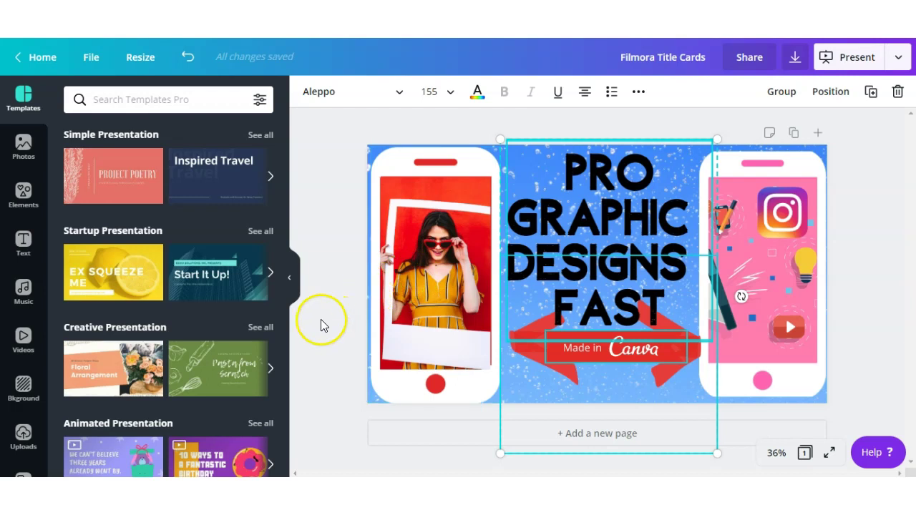
# - Unlock the woman's photo in the left phone so it can be edited
pyautogui.click(322, 320)
pyautogui.click(587, 243)
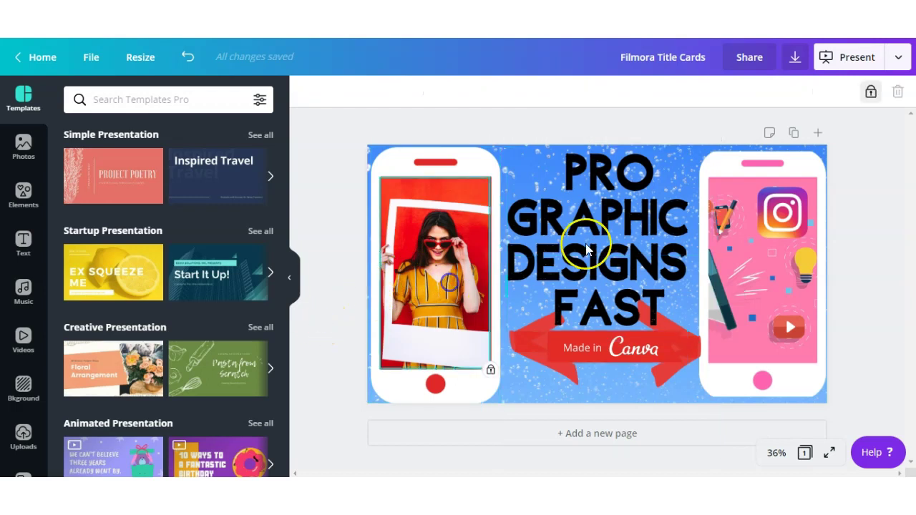
pyautogui.click(870, 92)
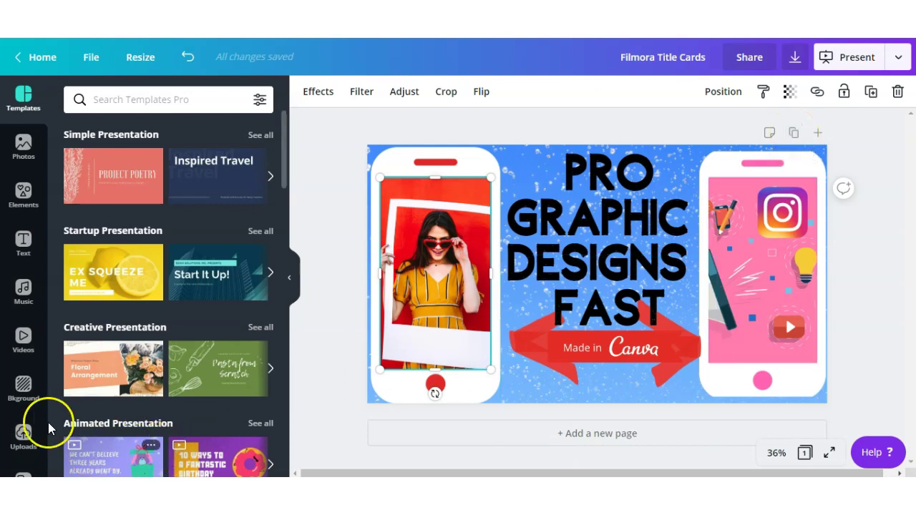
# - Browse the Make & Upload and Pack & Ship designs, then duplicate the title card page
pyautogui.scroll(-2, 24, 343)
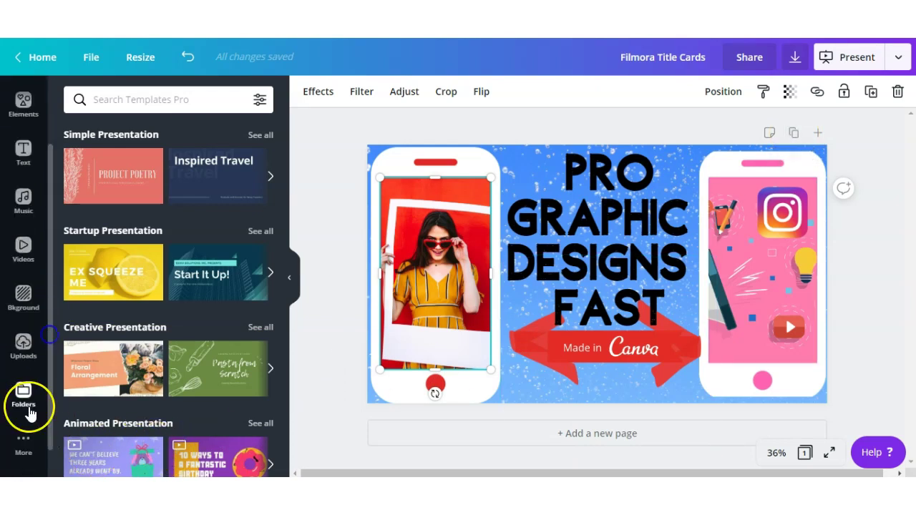
pyautogui.click(24, 393)
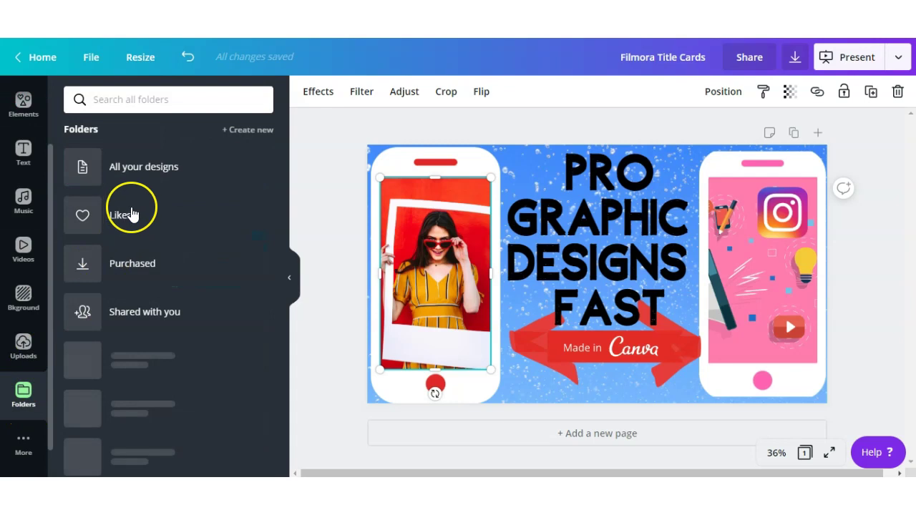
pyautogui.click(149, 179)
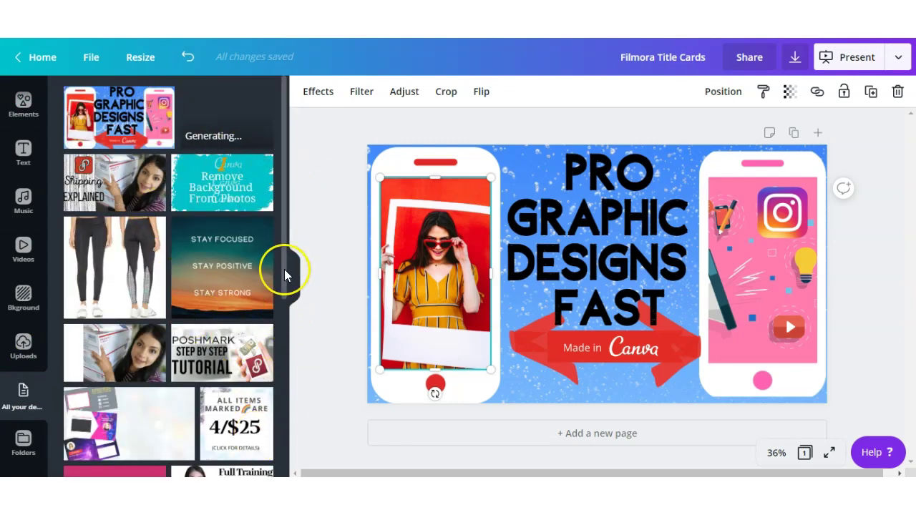
pyautogui.moveTo(283, 271); pyautogui.dragTo(272, 405)
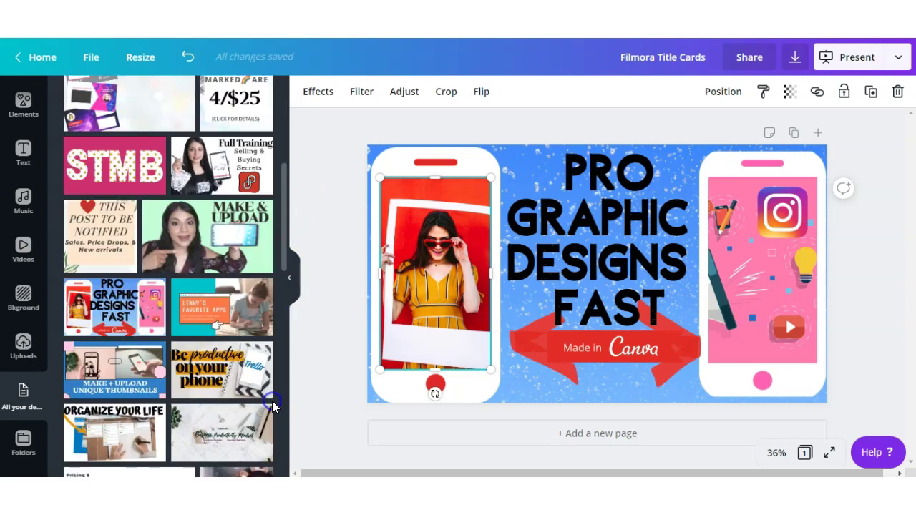
pyautogui.click(187, 246)
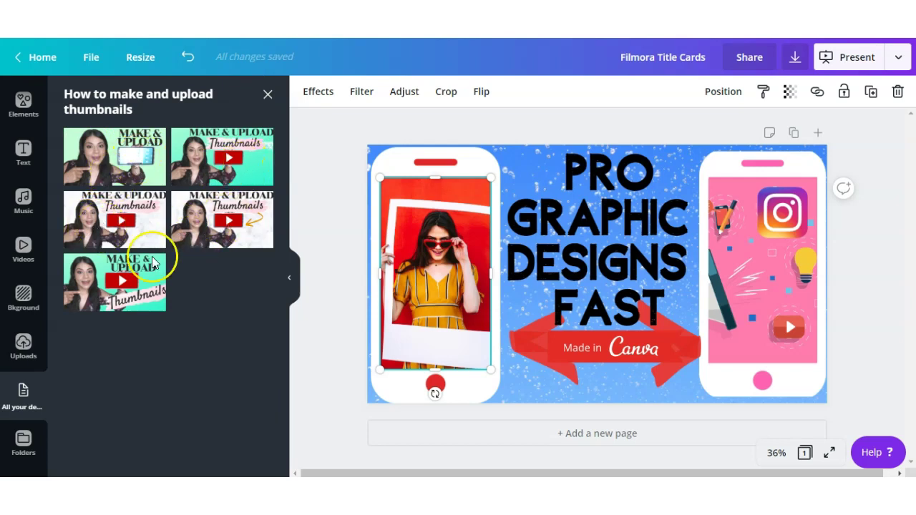
pyautogui.click(245, 266)
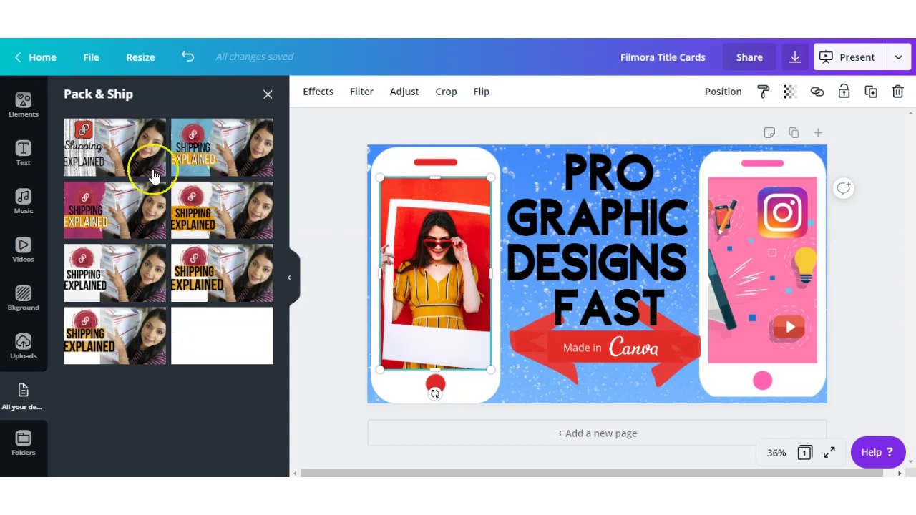
pyautogui.click(793, 134)
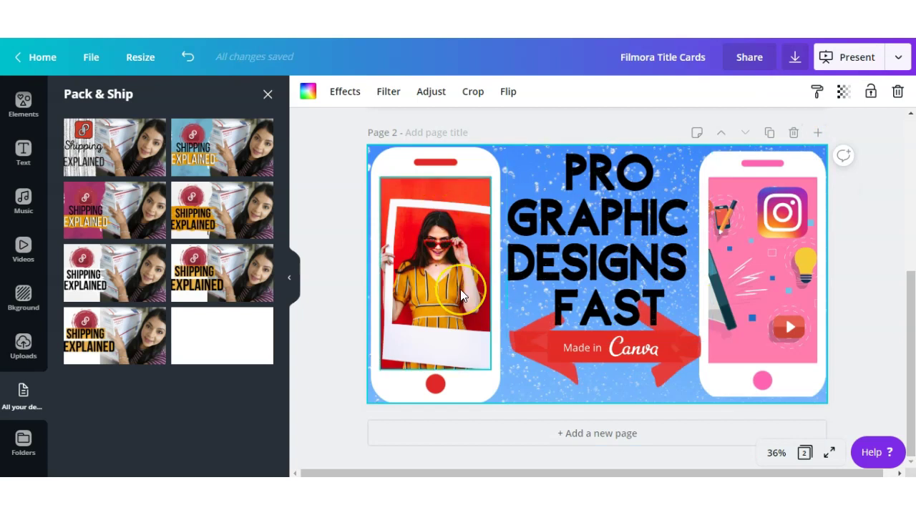
# - Undo the last change and give Page 2's background the green document colour
pyautogui.hotkey('ctrl', 'z')
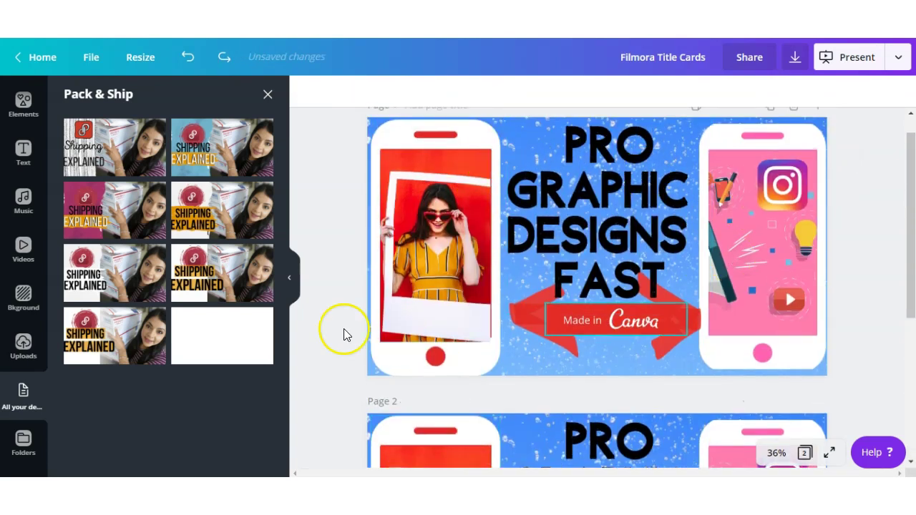
pyautogui.scroll(-4, 751, 275)
pyautogui.click(720, 147)
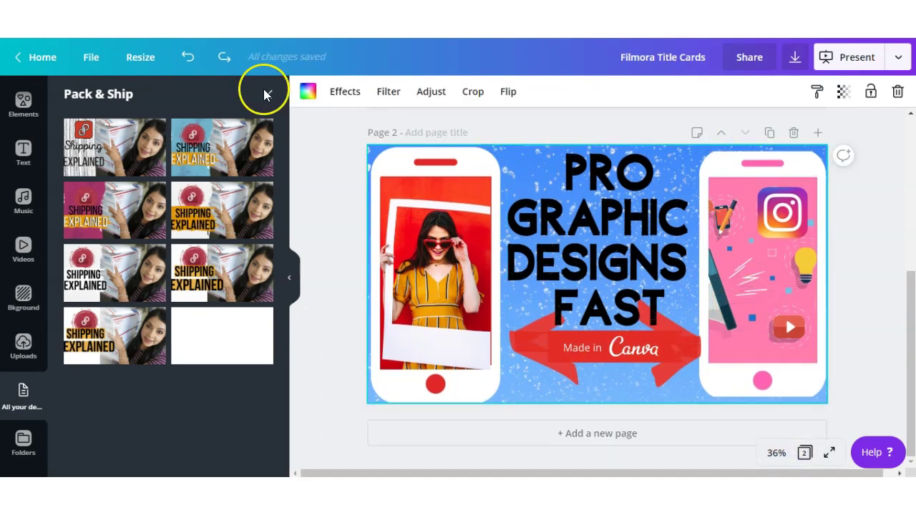
pyautogui.click(308, 90)
pyautogui.click(113, 227)
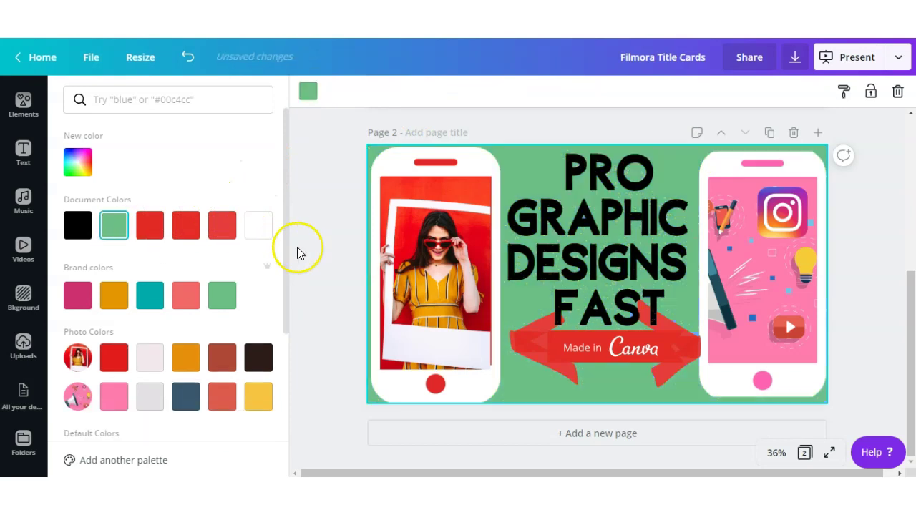
pyautogui.scroll(4, 354, 284)
pyautogui.scroll(-3, 357, 283)
pyautogui.scroll(3, 357, 283)
pyautogui.scroll(-2, 357, 283)
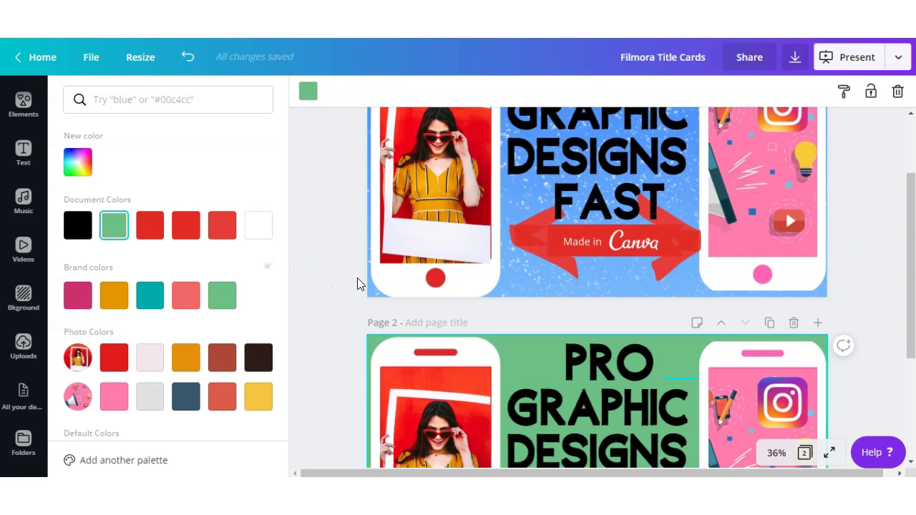
# - Bring back your designs in the side panel and scroll through the Pack & Ship pages
pyautogui.click(24, 441)
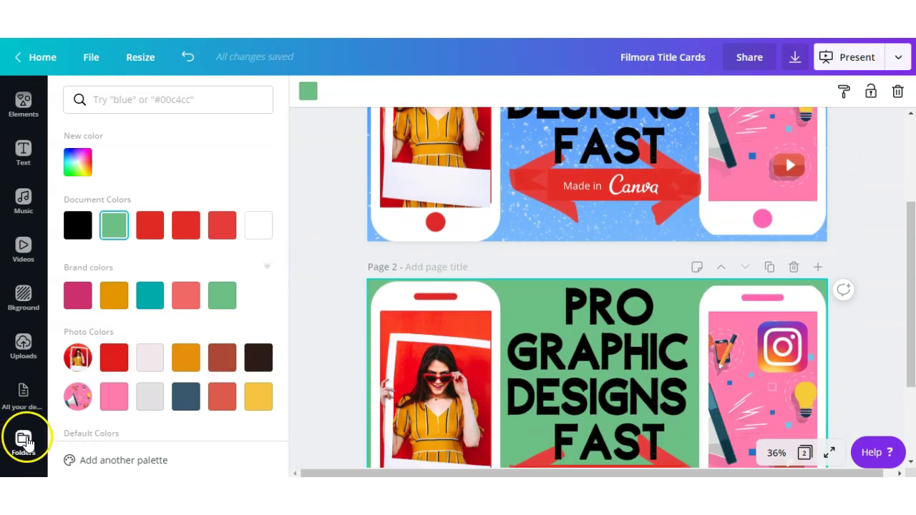
pyautogui.click(24, 401)
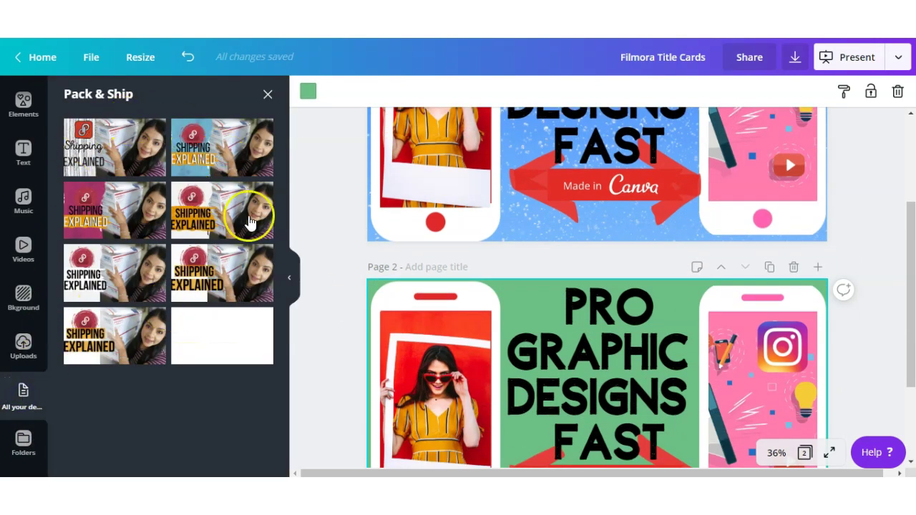
pyautogui.scroll(2, 472, 238)
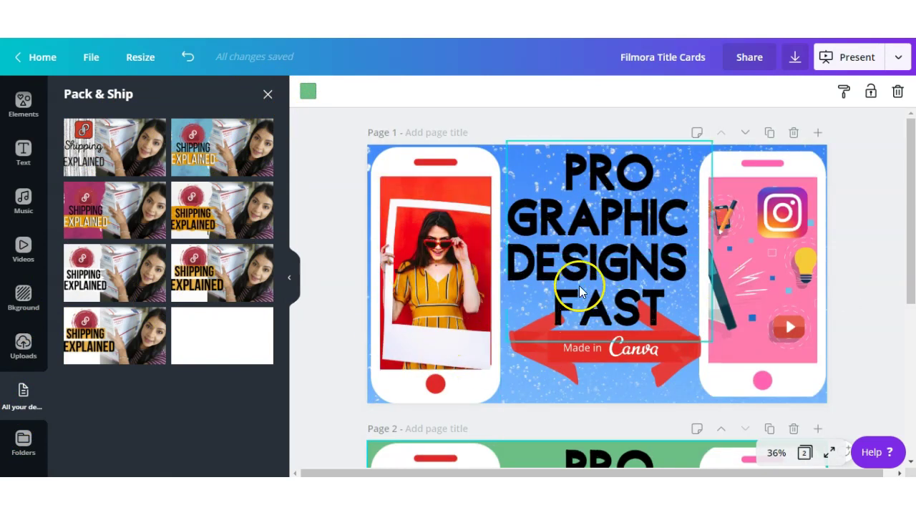
pyautogui.scroll(-1, 578, 288)
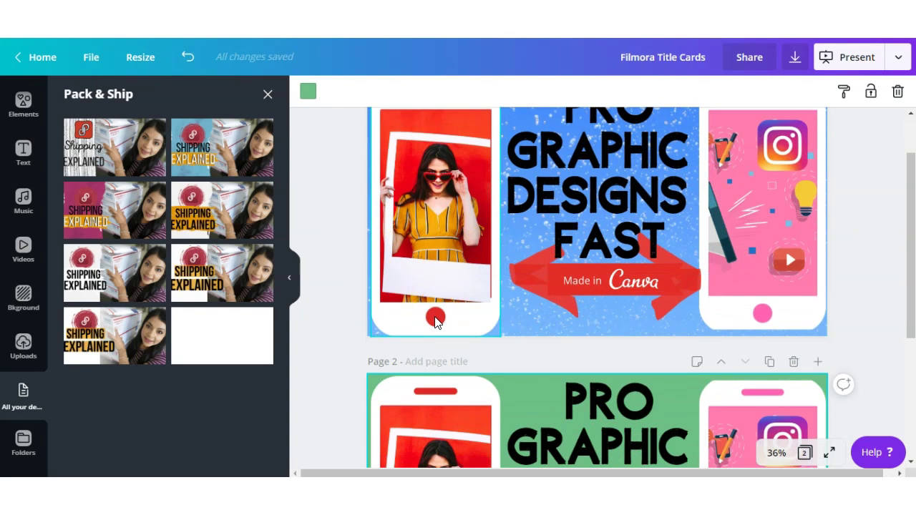
pyautogui.scroll(1, 435, 320)
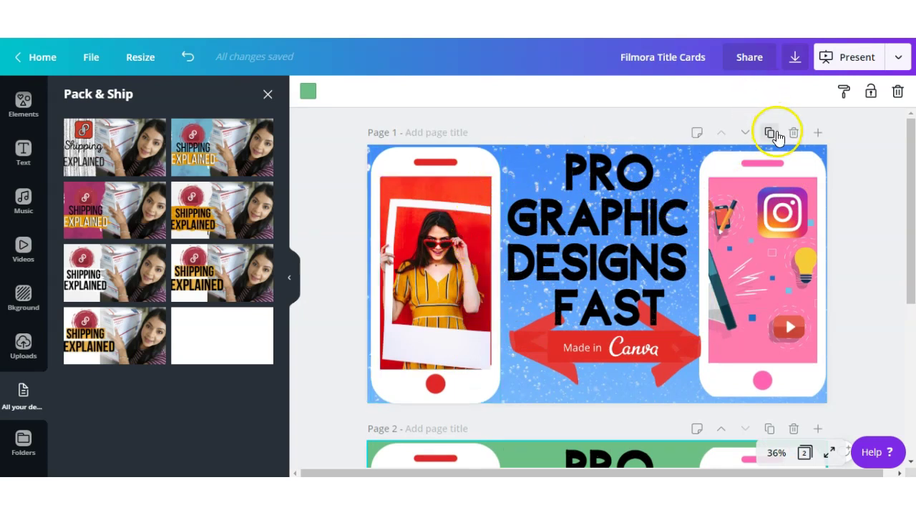
pyautogui.scroll(-4, 746, 179)
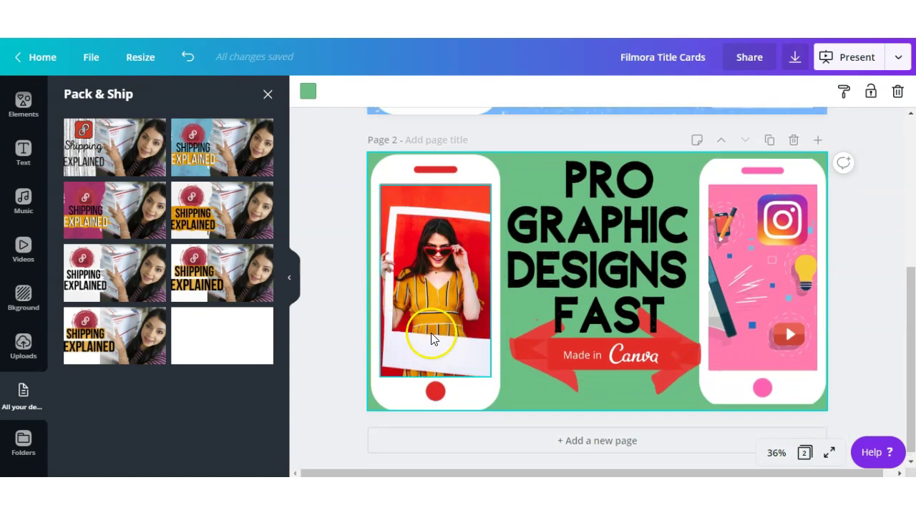
pyautogui.scroll(4, 432, 332)
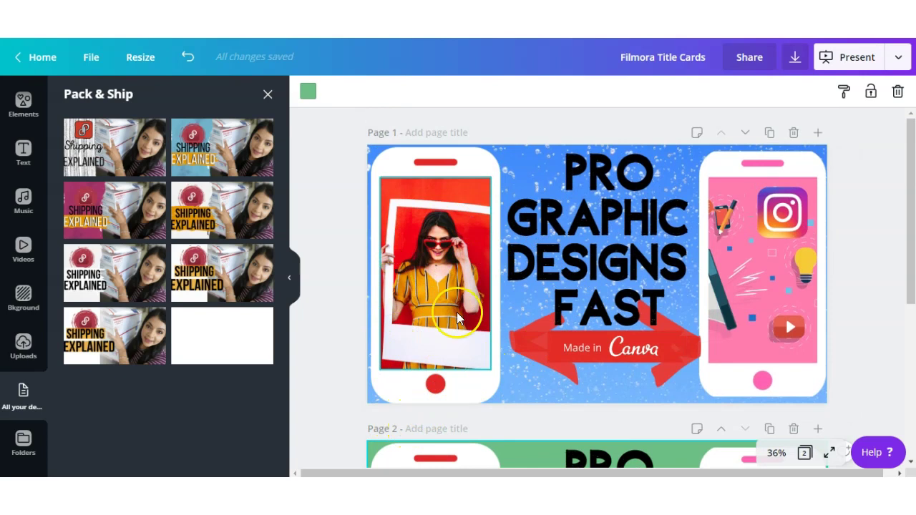
pyautogui.scroll(-4, 458, 313)
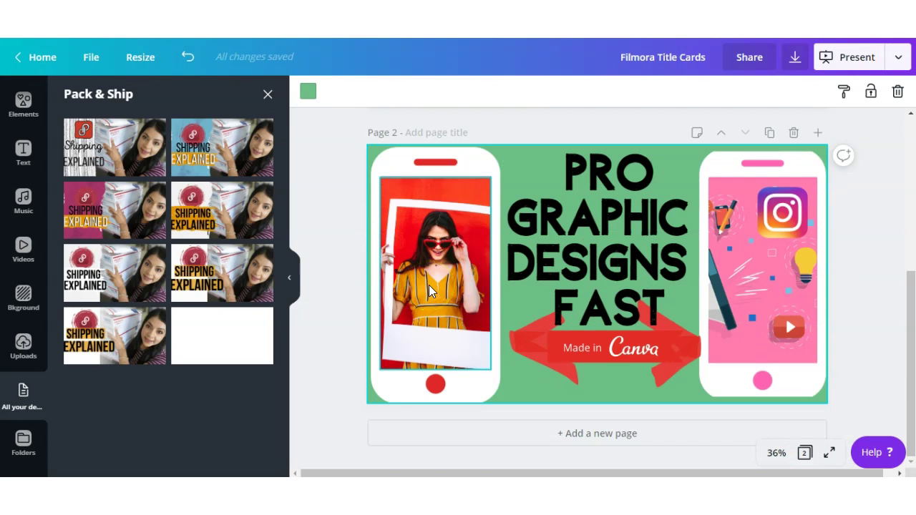
# - Duplicate the green Page 2 into a third page and select its title text box
pyautogui.click(768, 136)
pyautogui.click(651, 233)
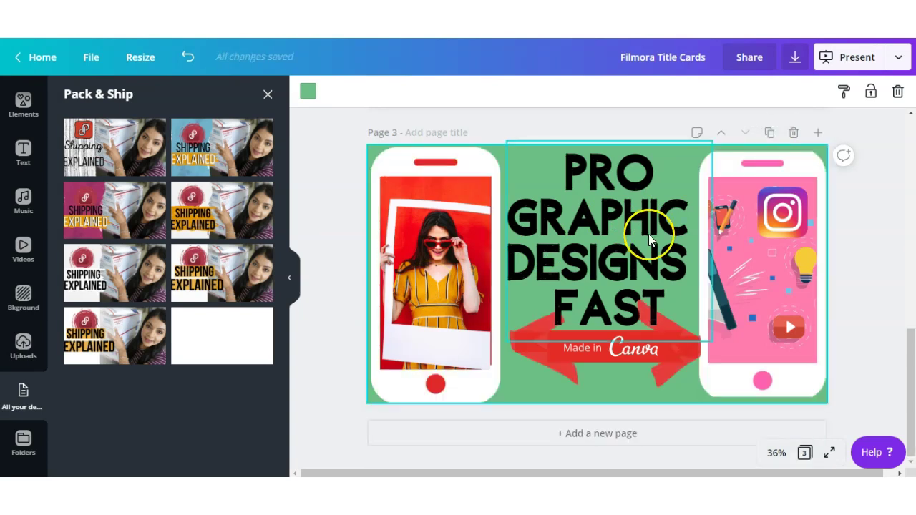
pyautogui.click(606, 207)
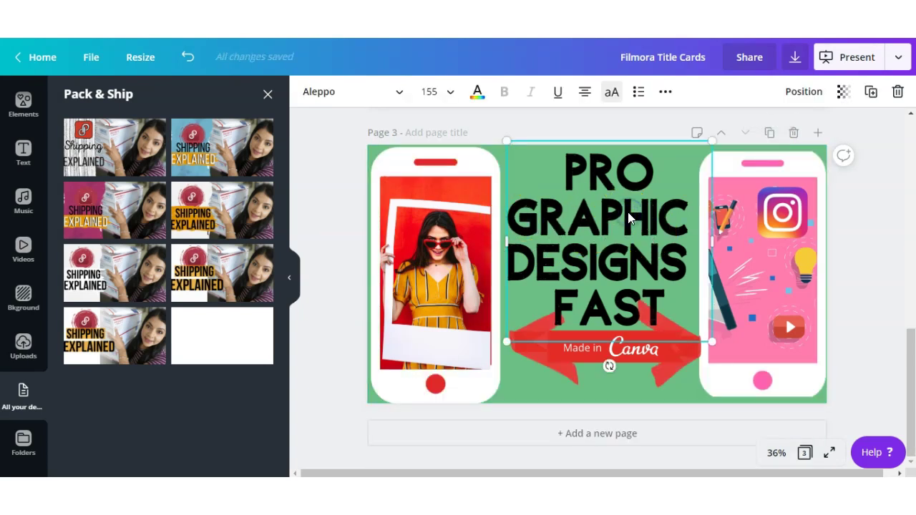